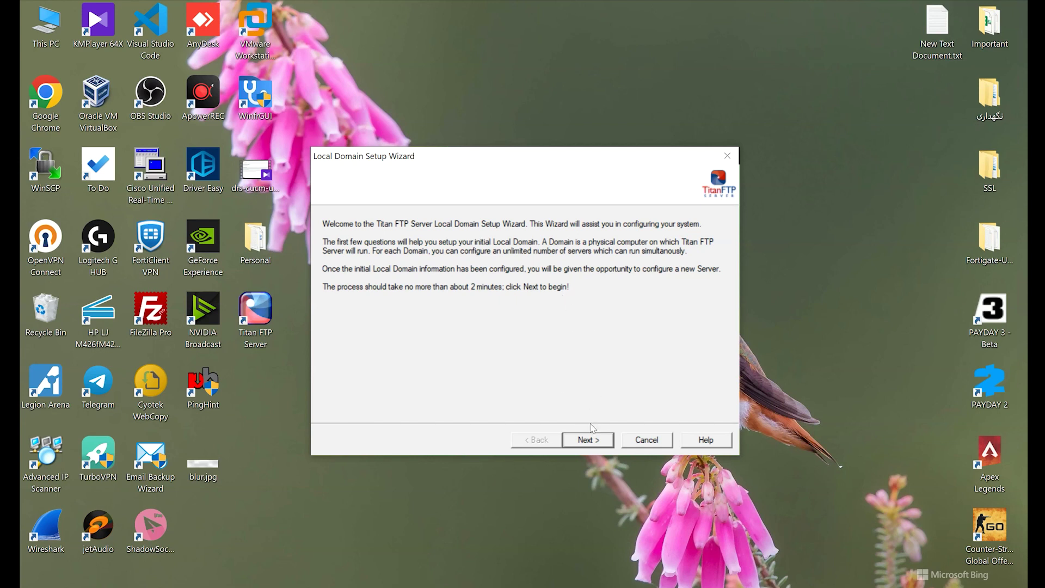
Name the local domain localsftp with the description 'local sftp server' and continue.
click(561, 375)
click(581, 440)
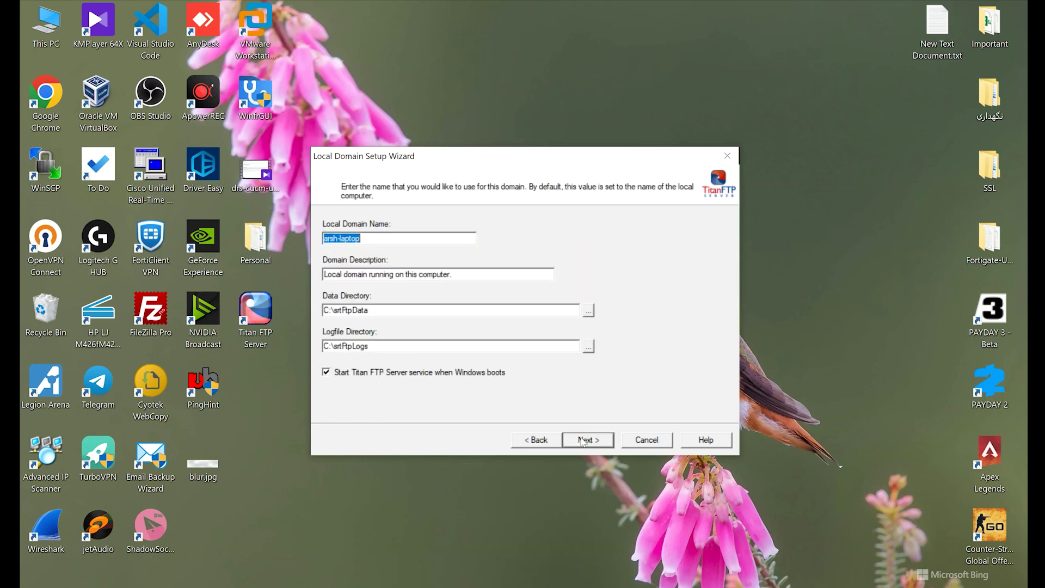
text(localsftp)
key(Tab)
text(local sft)
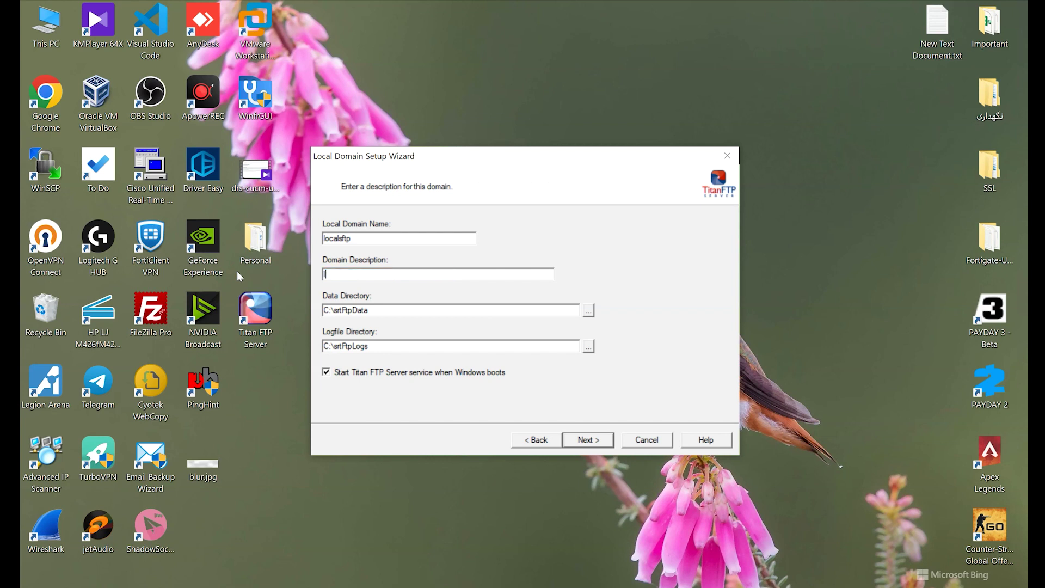
text(p server)
click(598, 442)
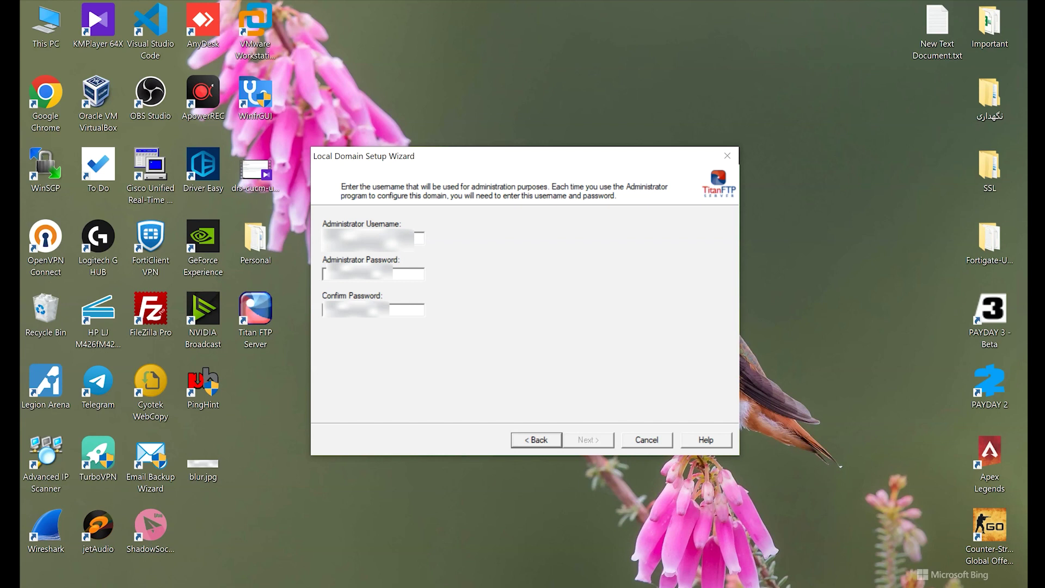
Enter the administrator password and its confirmation.
click(354, 273)
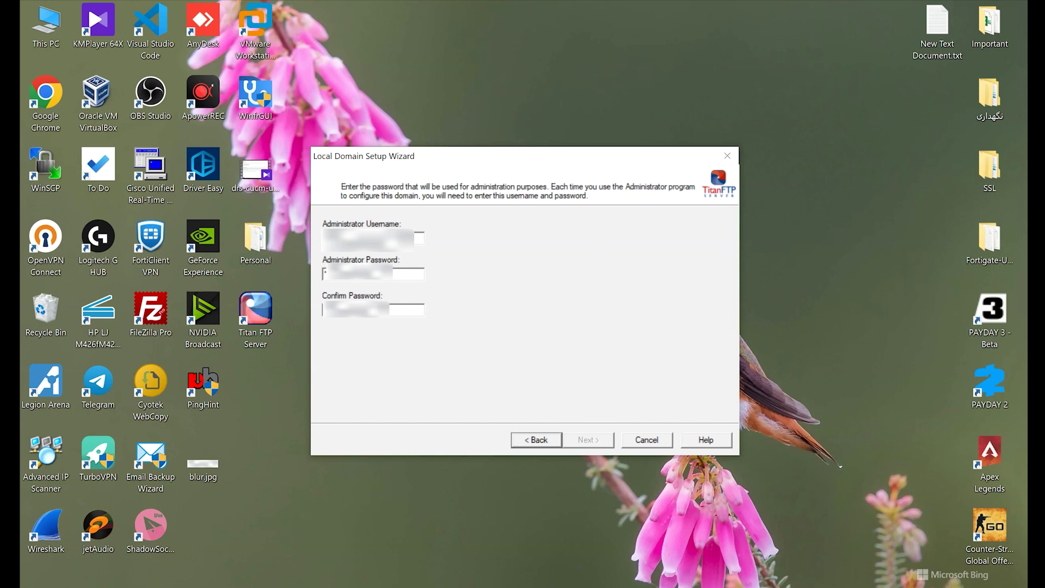
click(354, 310)
Finish confirming the password and open New Text Document.txt in Notepad.
text(*)
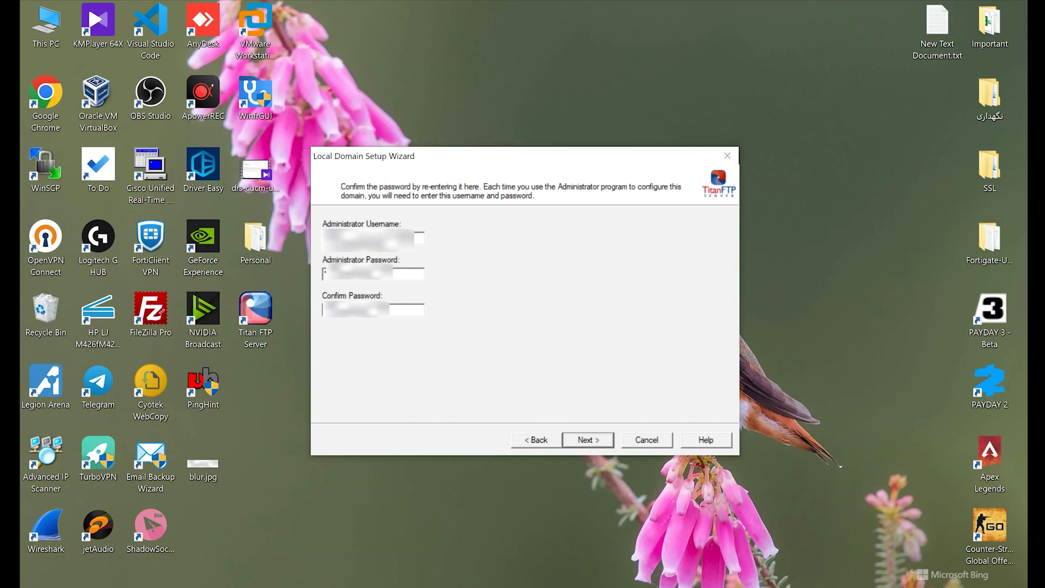
click(594, 439)
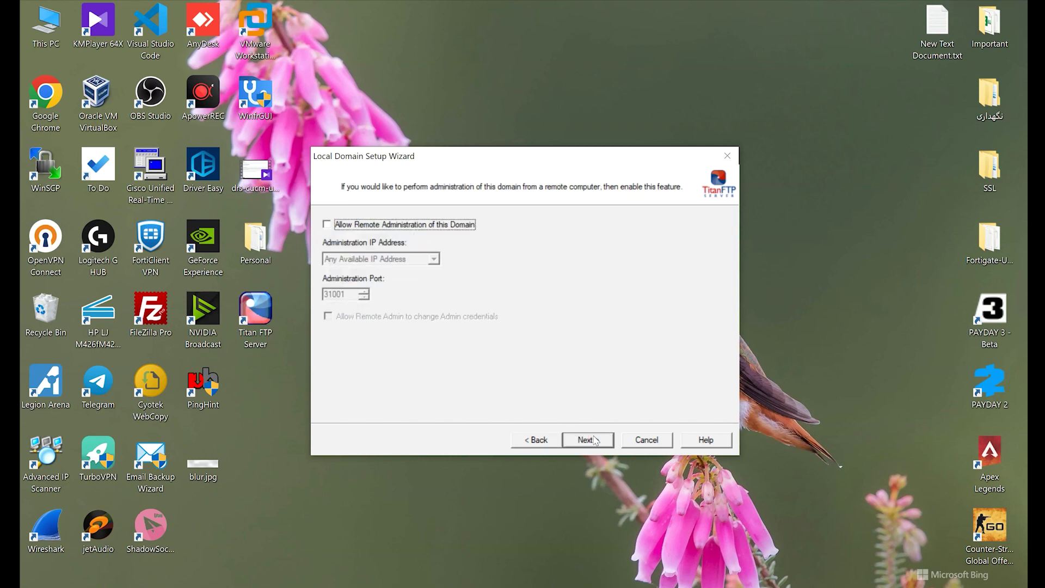
click(937, 25)
click(933, 44)
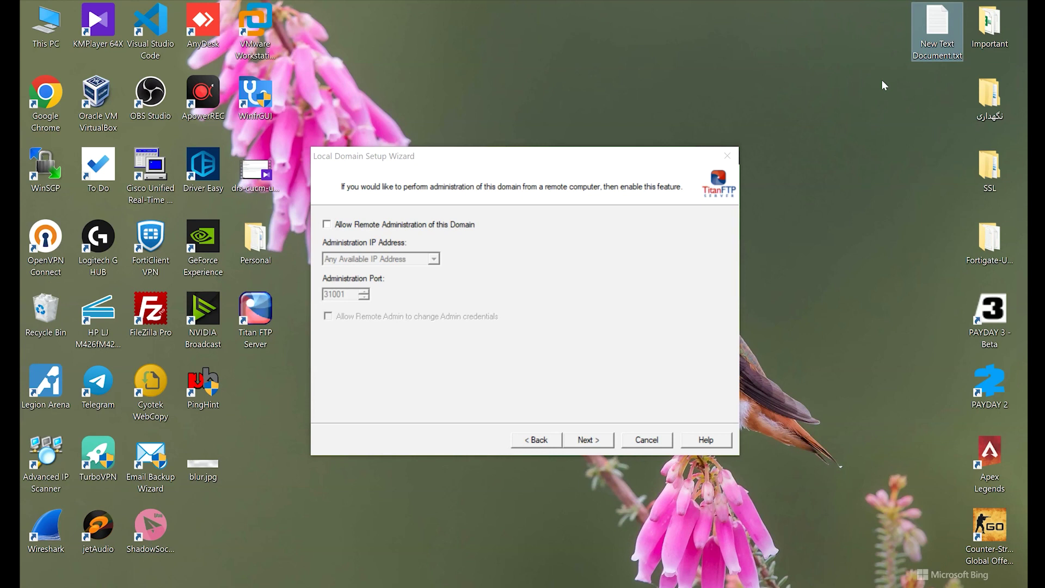
key(Return)
key(Return)
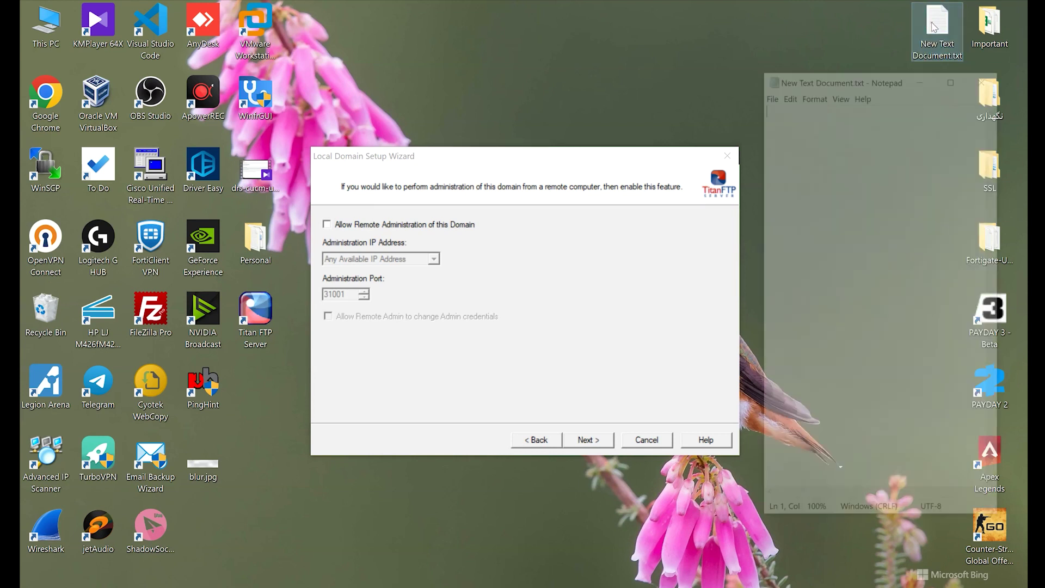
Jot a note, then continue with remote administration left disabled.
click(836, 139)
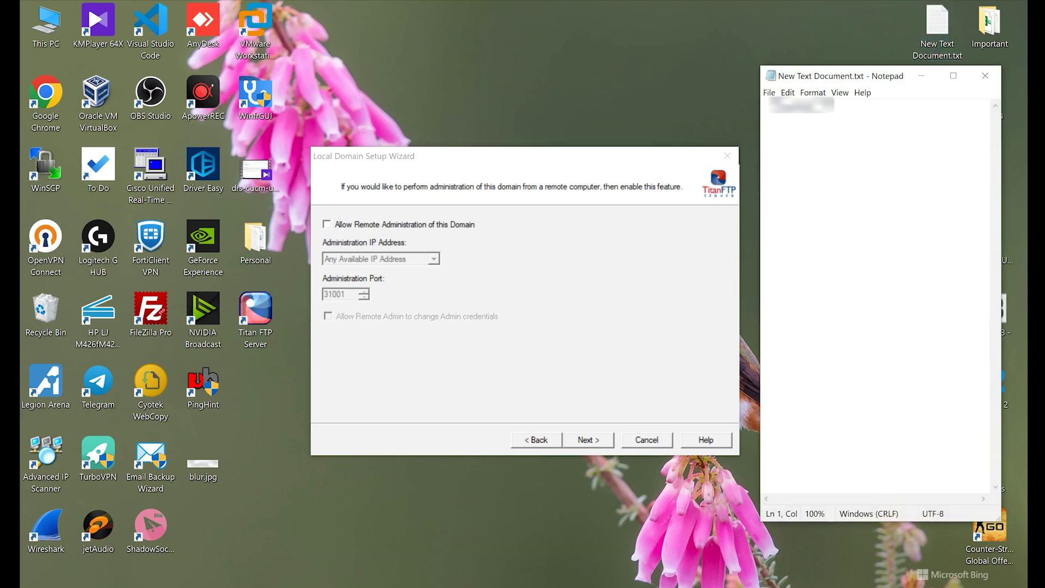
text(t)
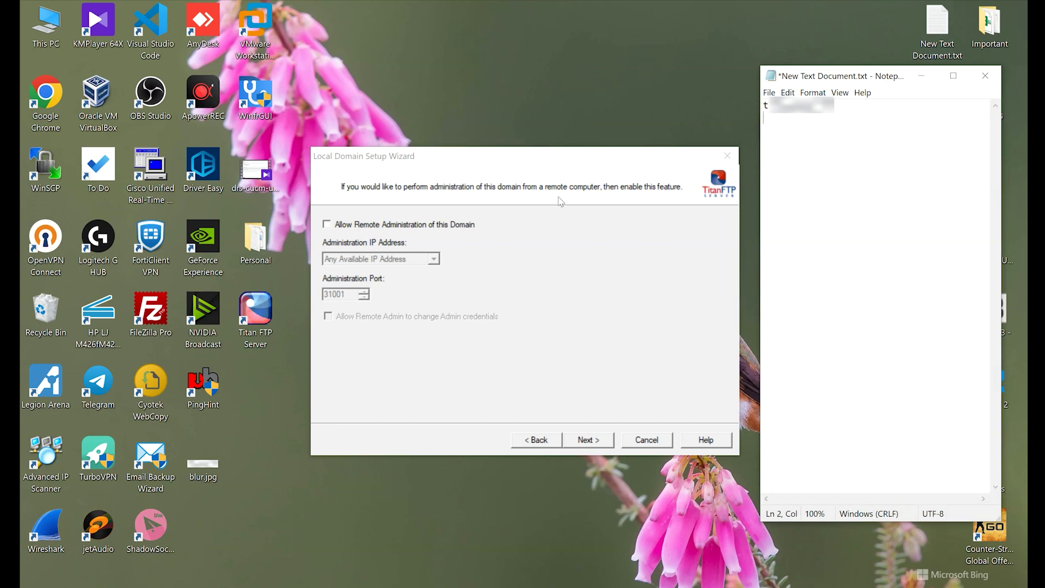
click(518, 269)
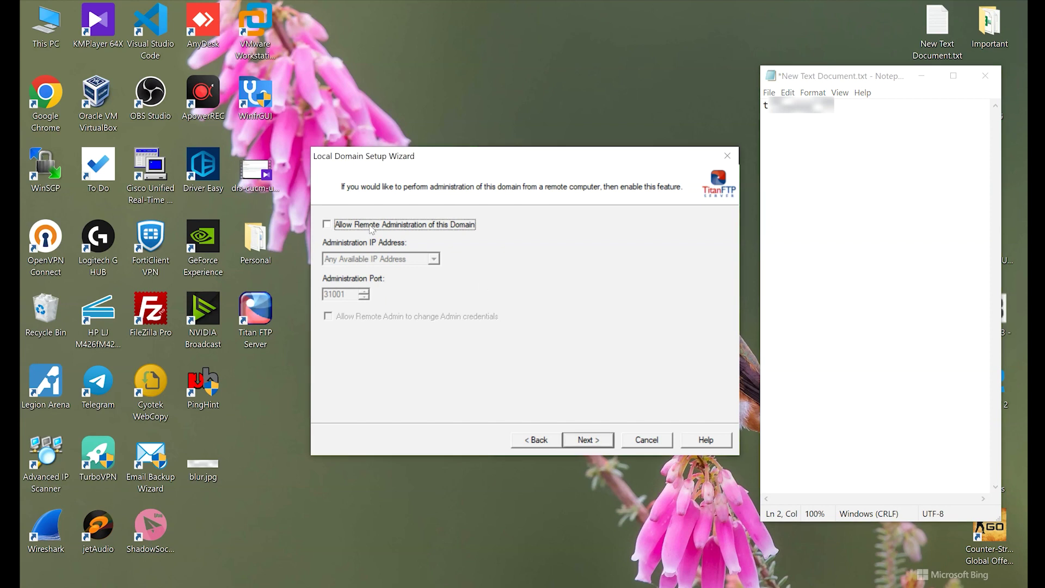
click(571, 440)
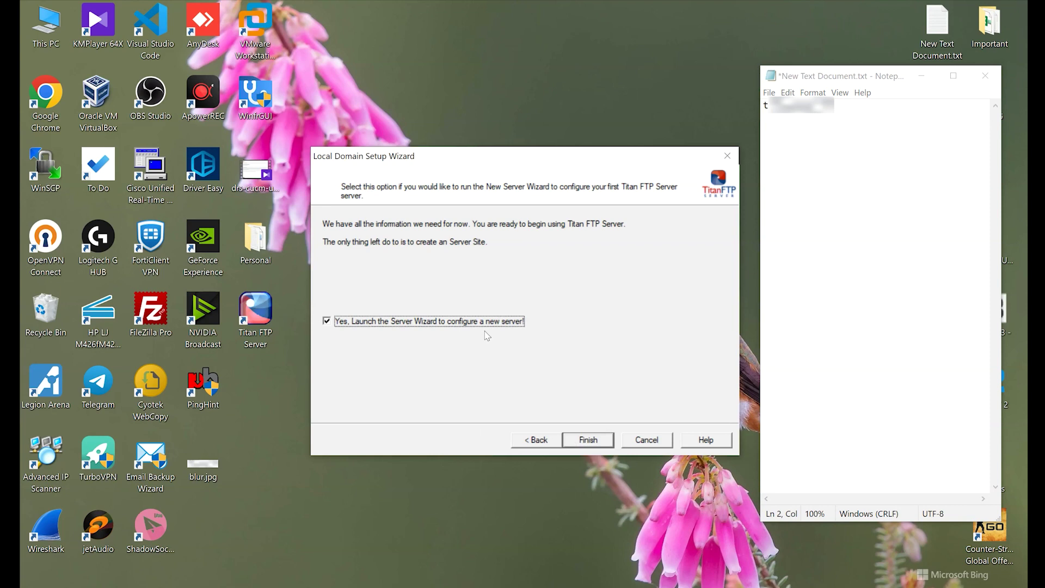
Finish the localsftp domain setup and connect to it as administrator.
click(601, 442)
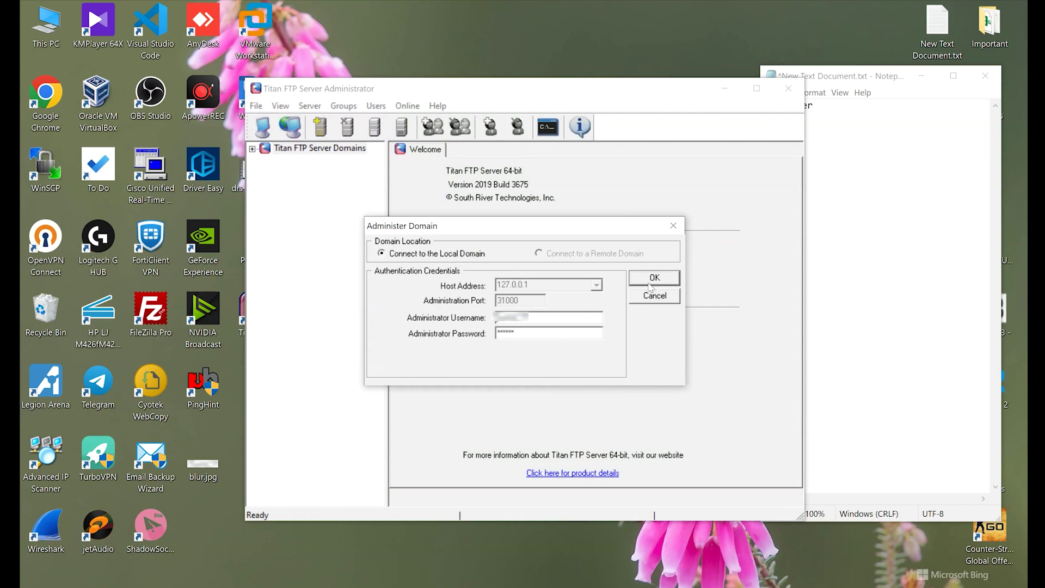
click(650, 279)
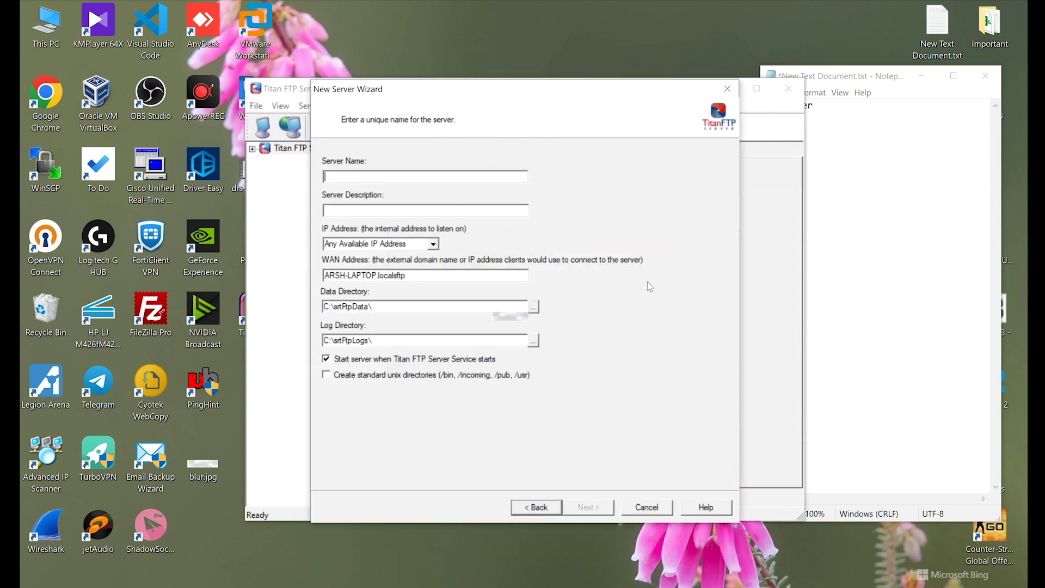
drag(486, 96, 448, 109)
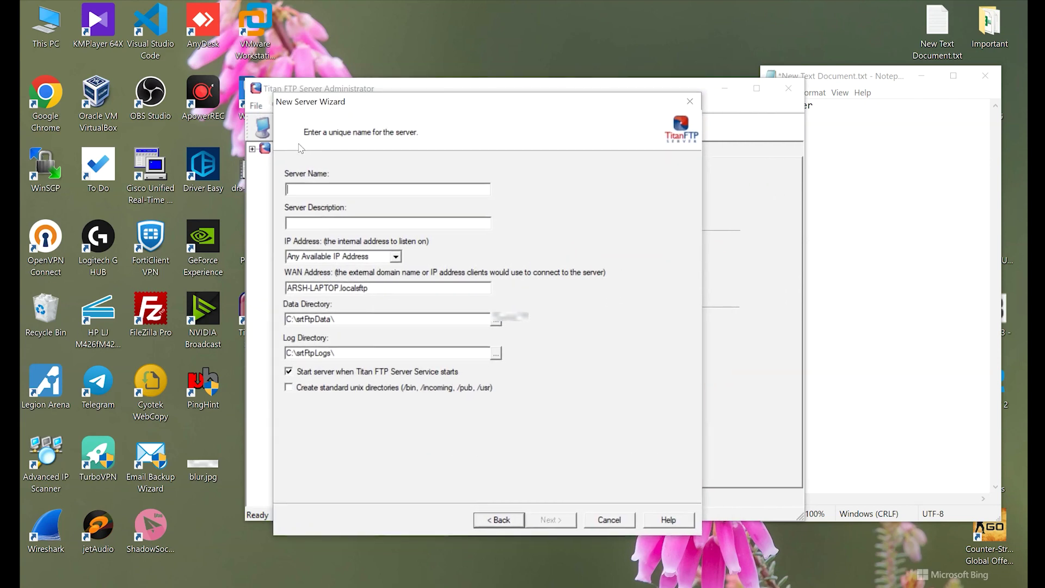
Cancel the New Server Wizard, dismiss Tip of the Day, and open localsftp's context menu.
click(597, 520)
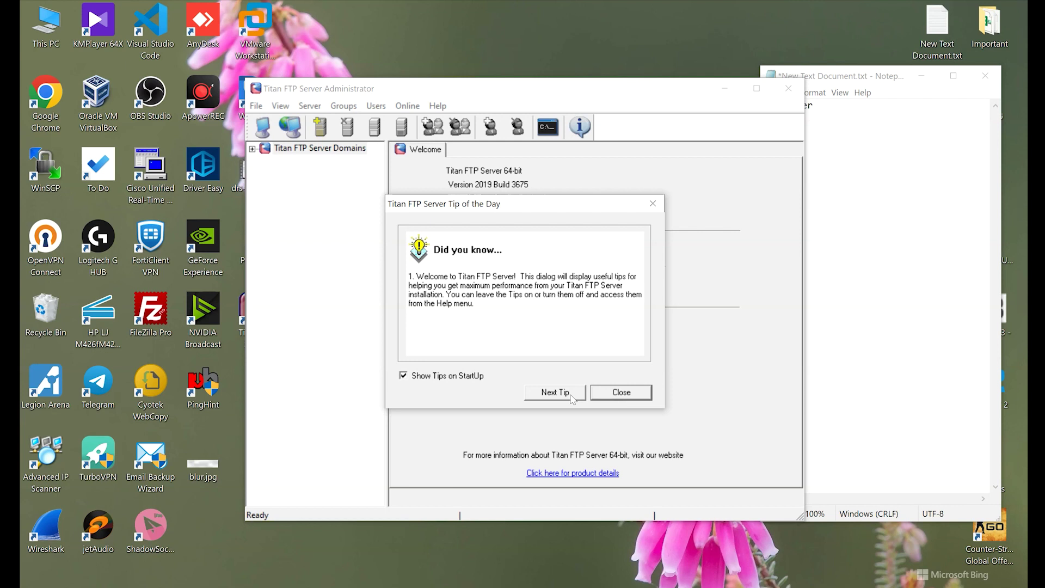
click(621, 392)
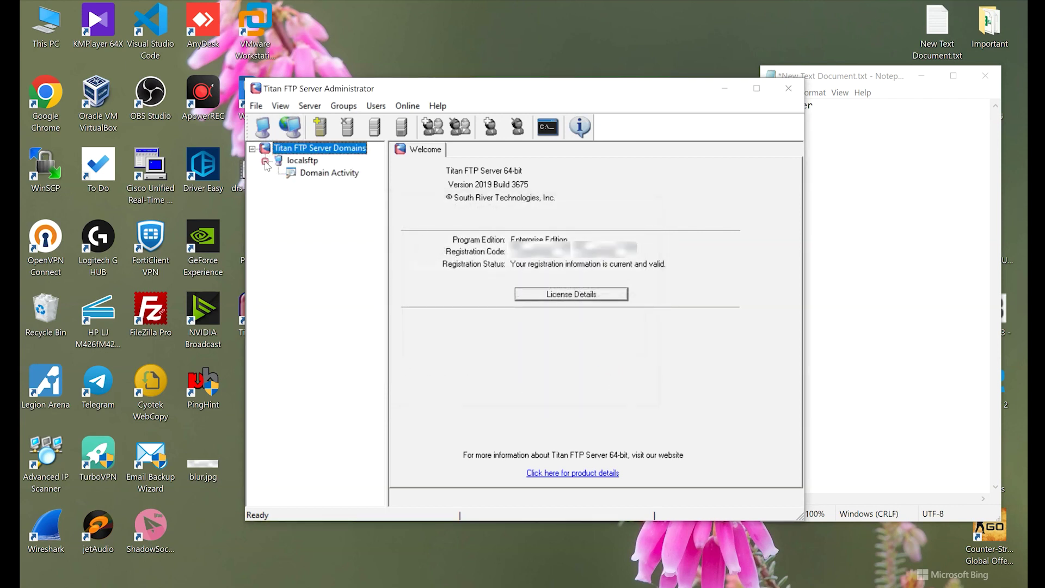
click(300, 161)
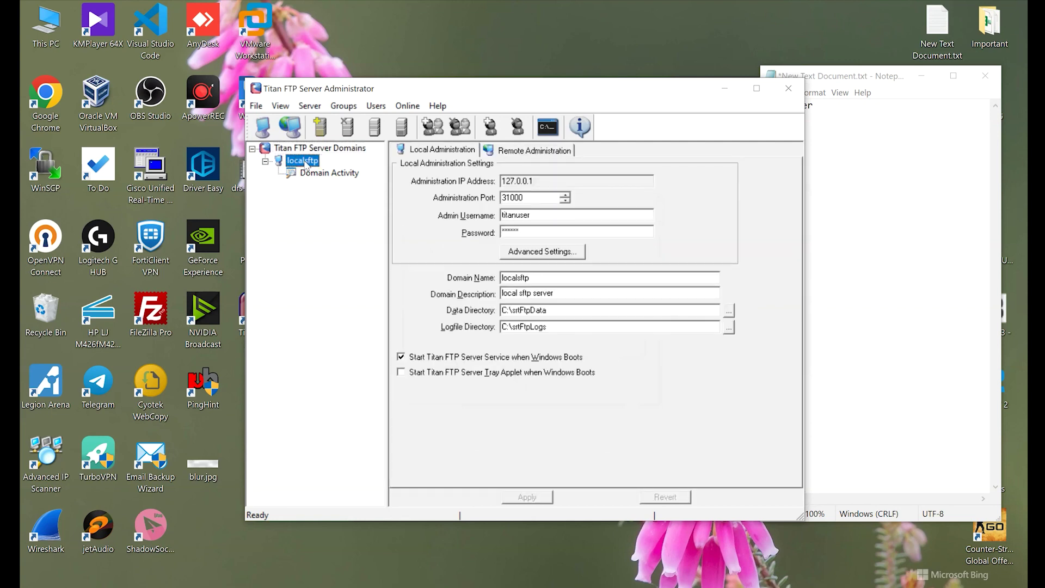
right_click(309, 161)
Create server localftpserver, described 'local ftp server for youtube', listening on 192.168.1.5.
click(385, 172)
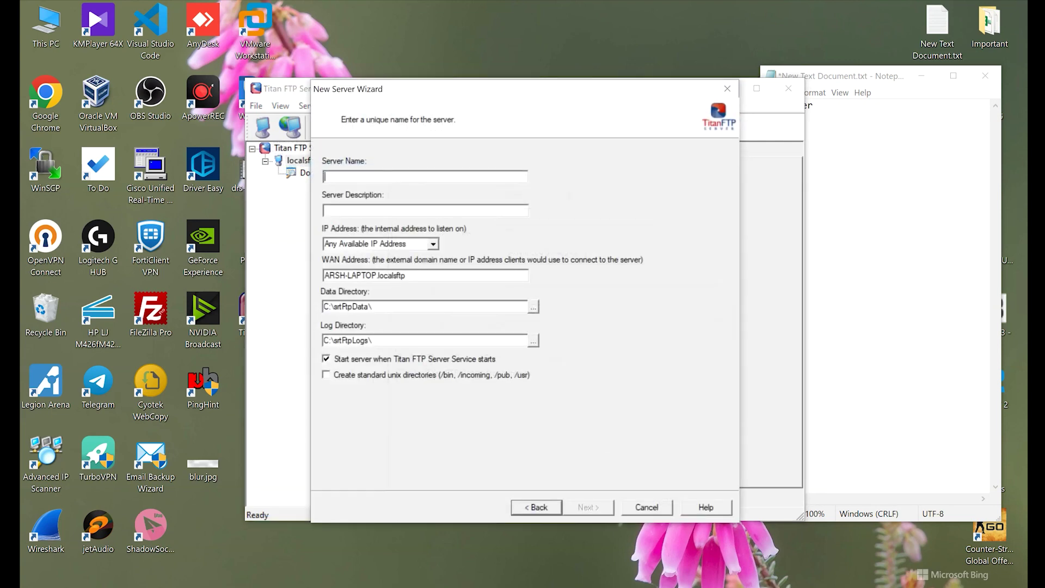
text(local)
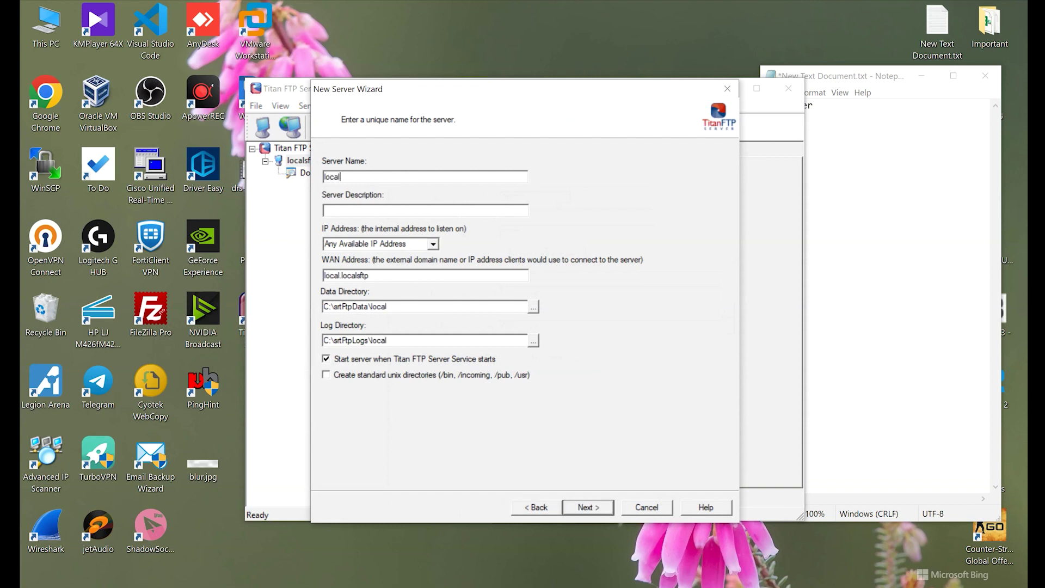
text(ftpserver)
key(Tab)
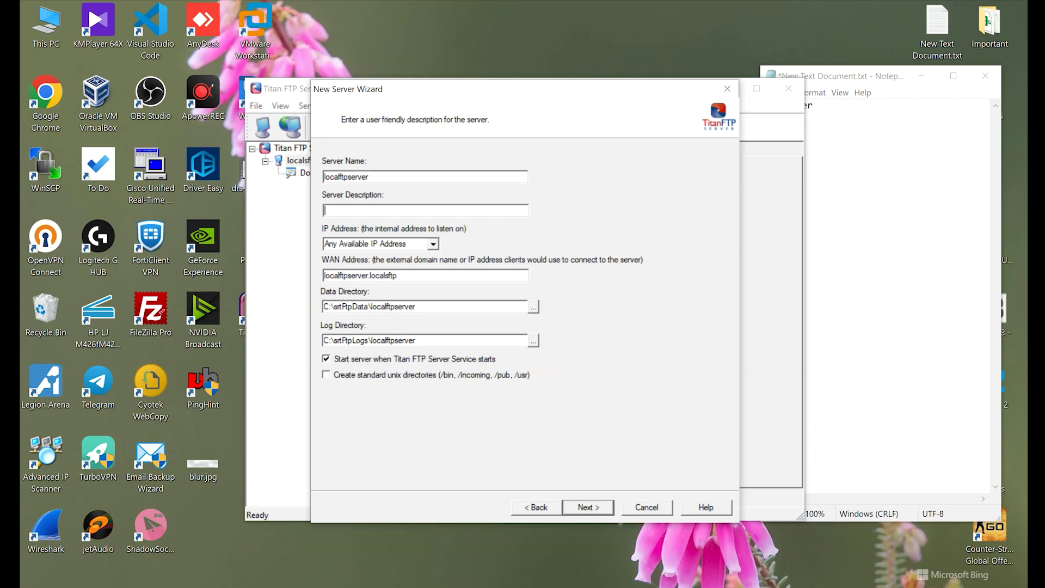
text(local ftp server for youtube)
click(432, 244)
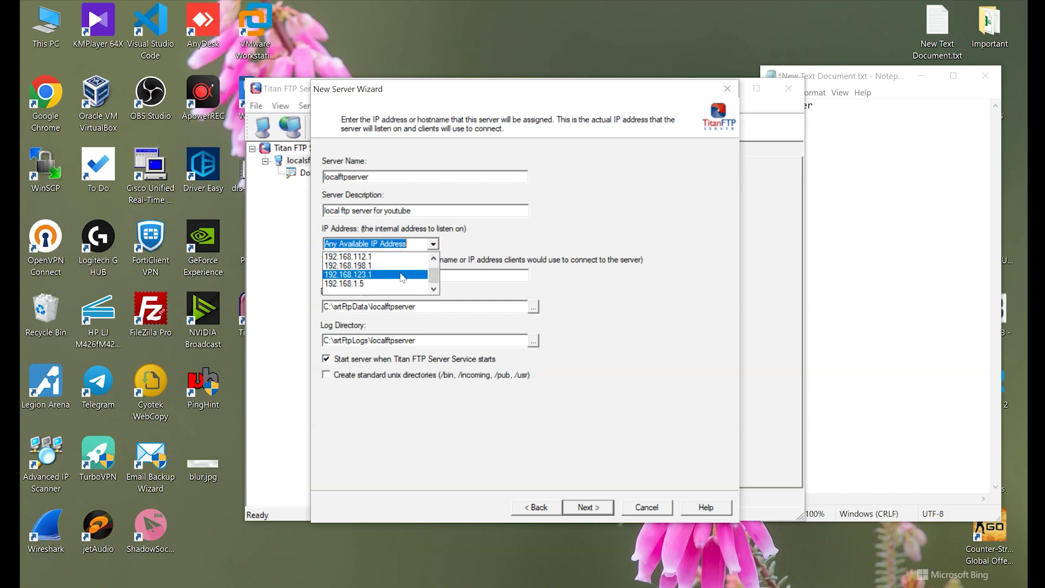
click(381, 288)
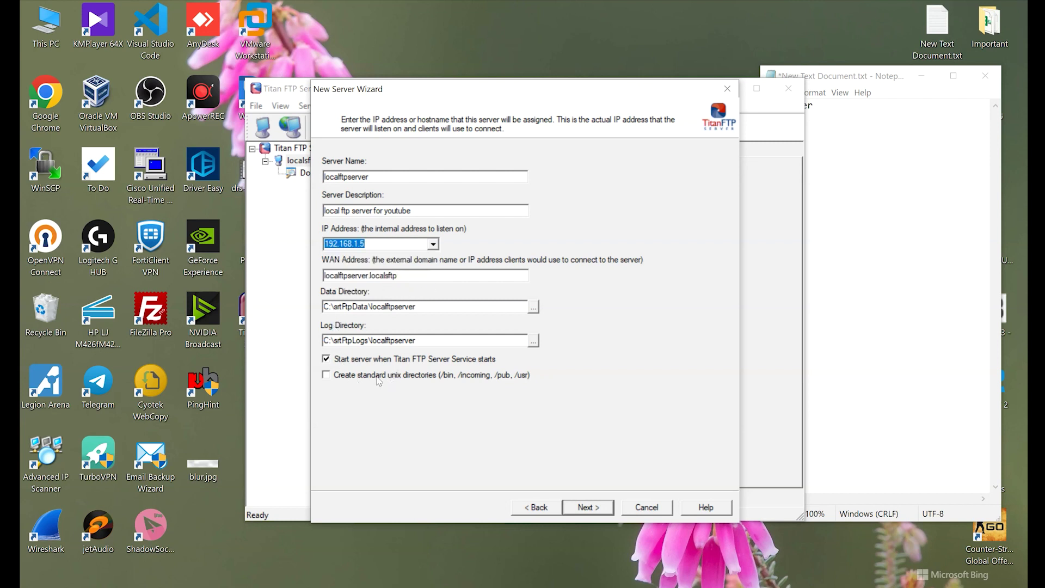
click(602, 506)
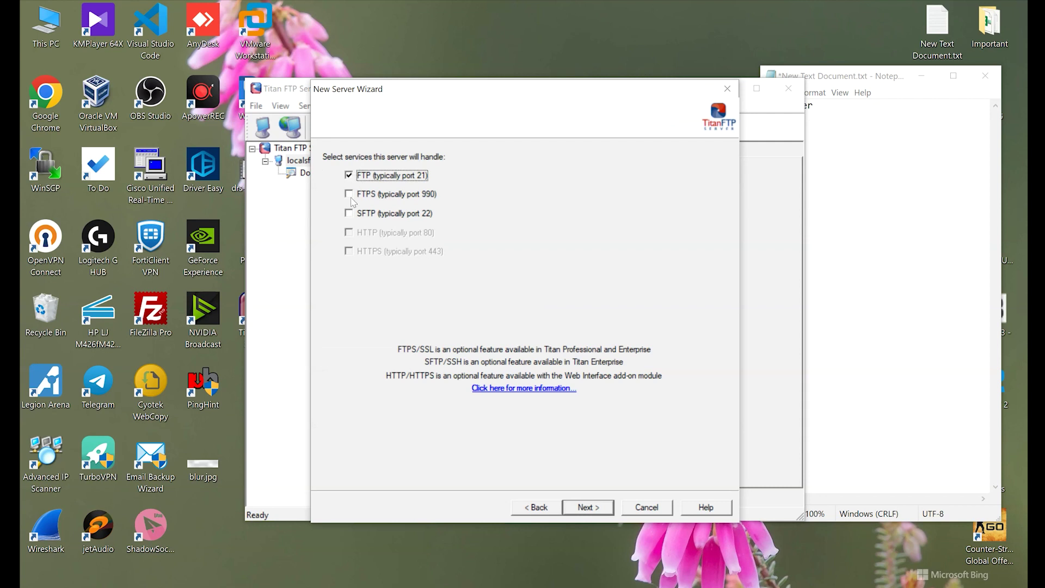
Enable SFTP on port 22 and keep Native Titan FTP Server User Authentication.
click(350, 214)
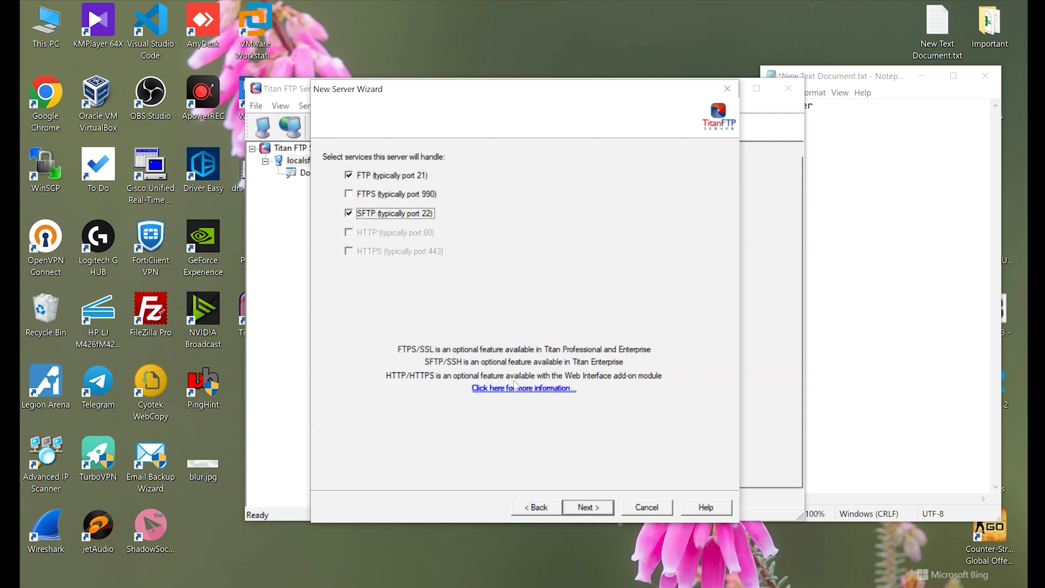
click(598, 507)
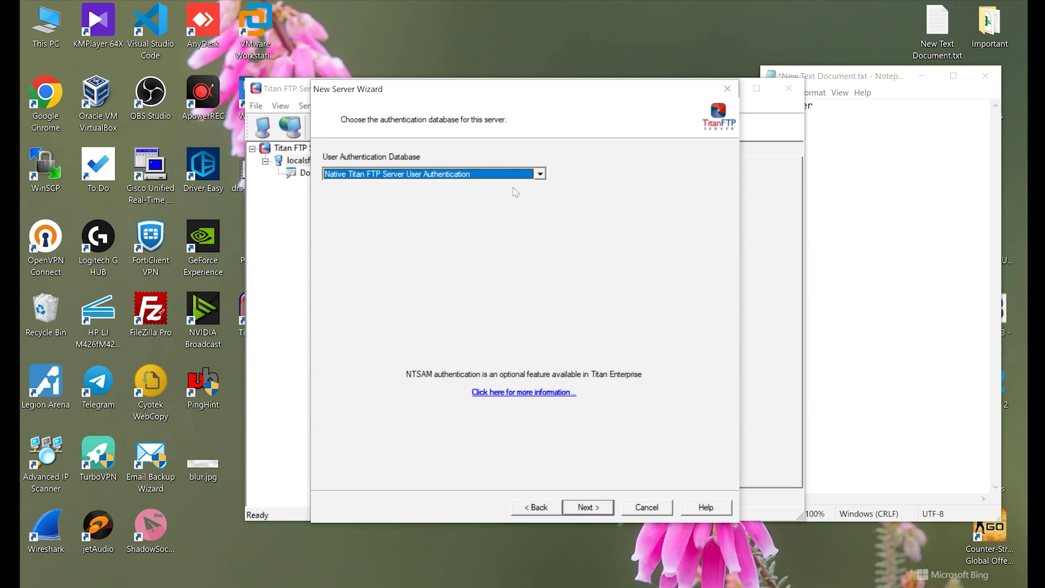
click(514, 178)
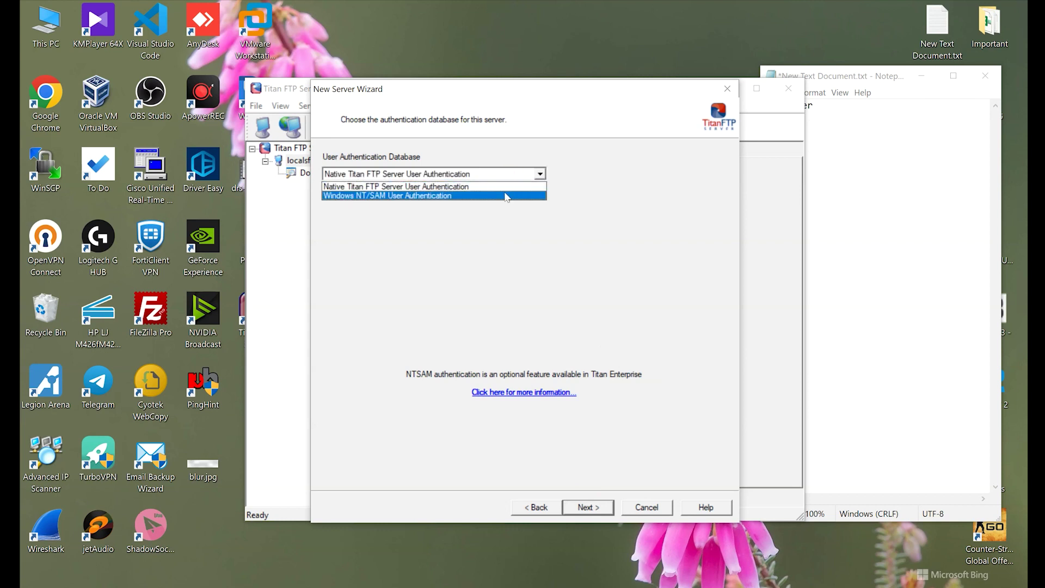
click(505, 196)
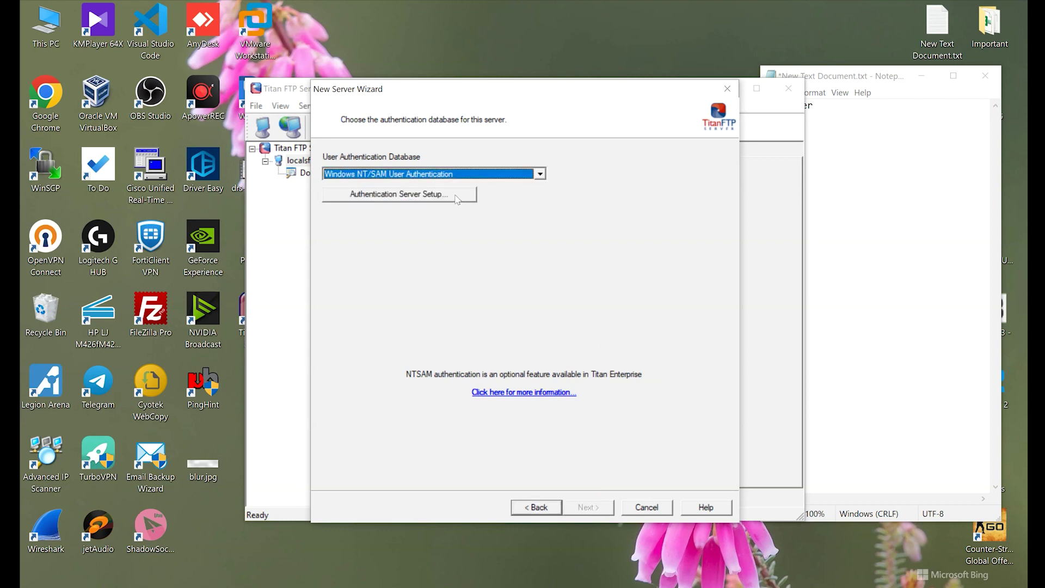
click(503, 179)
click(495, 185)
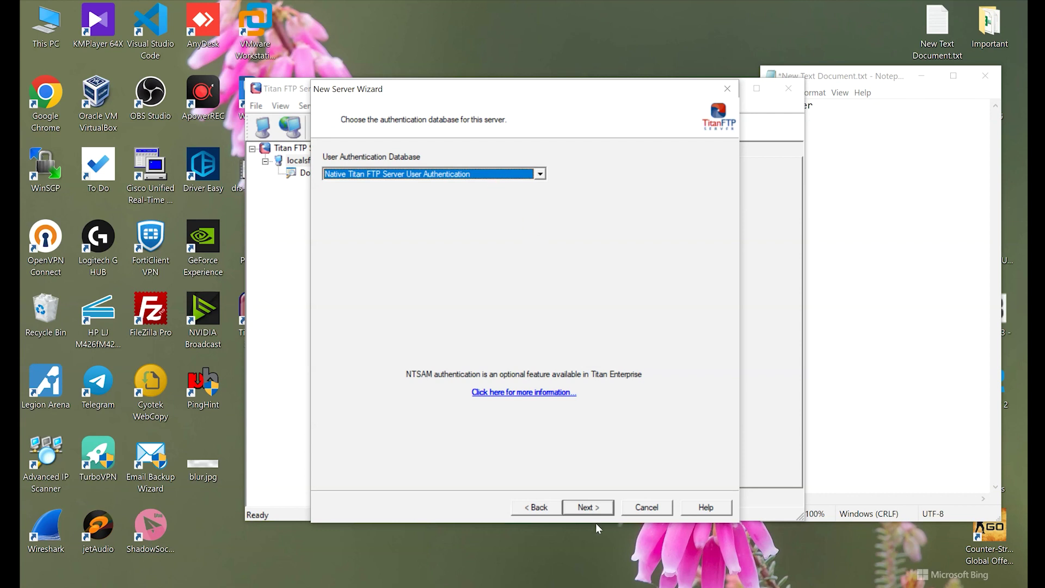
click(593, 508)
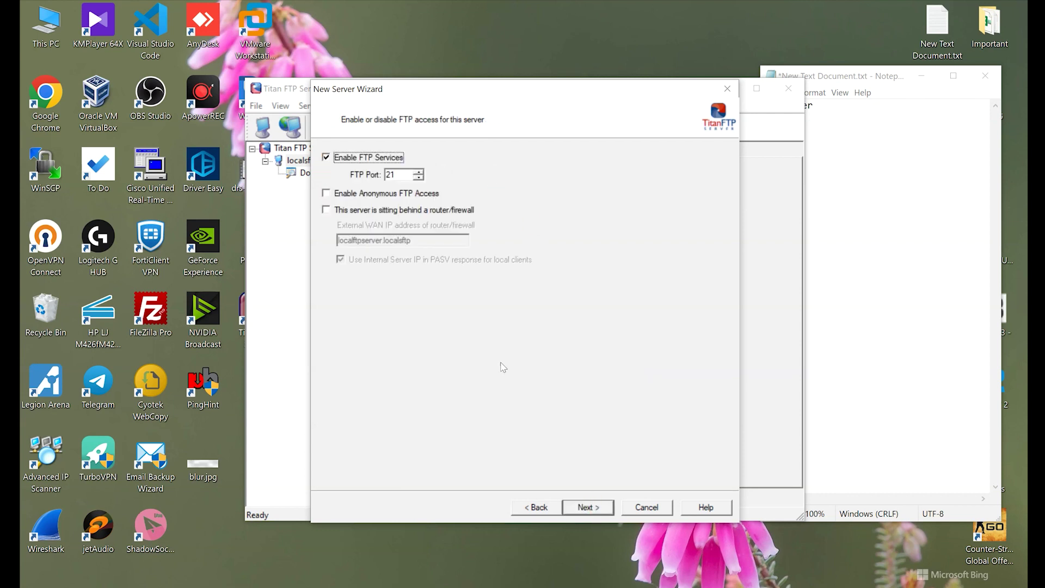
click(373, 159)
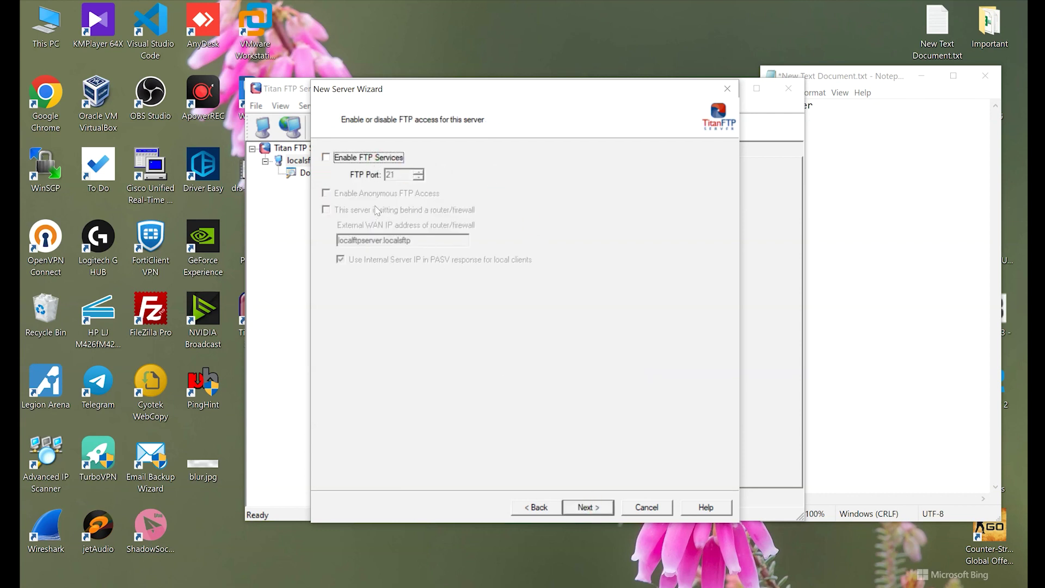
click(372, 158)
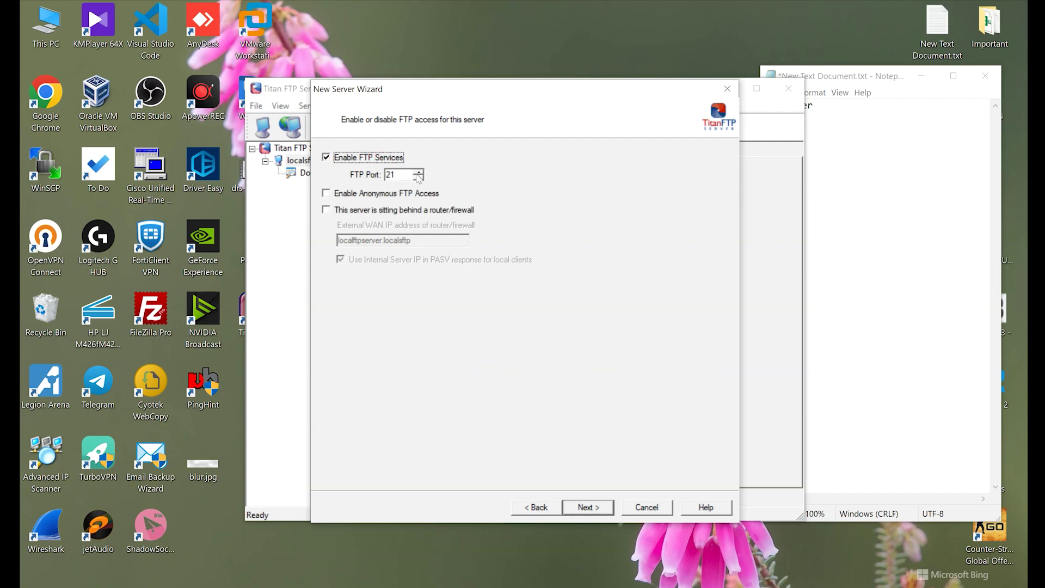
key(Tab)
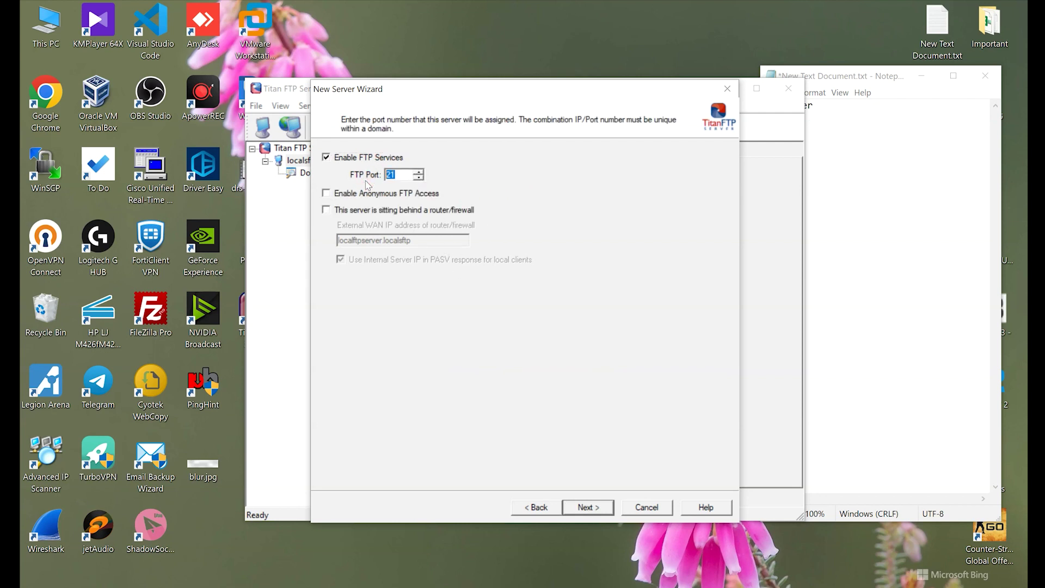
text(100121)
key(BackSpace)
key(BackSpace)
key(BackSpace)
key(BackSpace)
key(BackSpace)
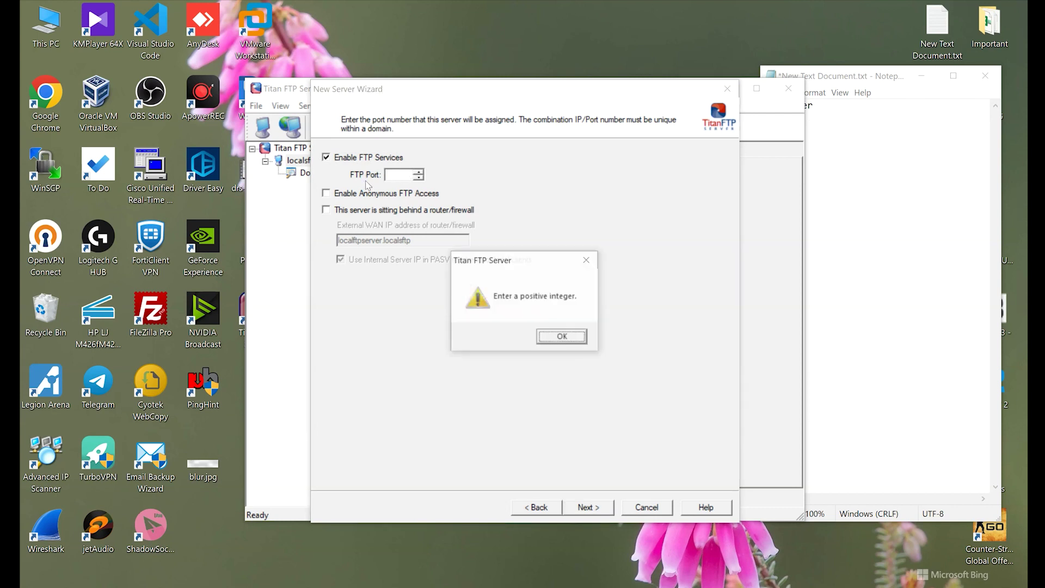
key(Return)
text(21)
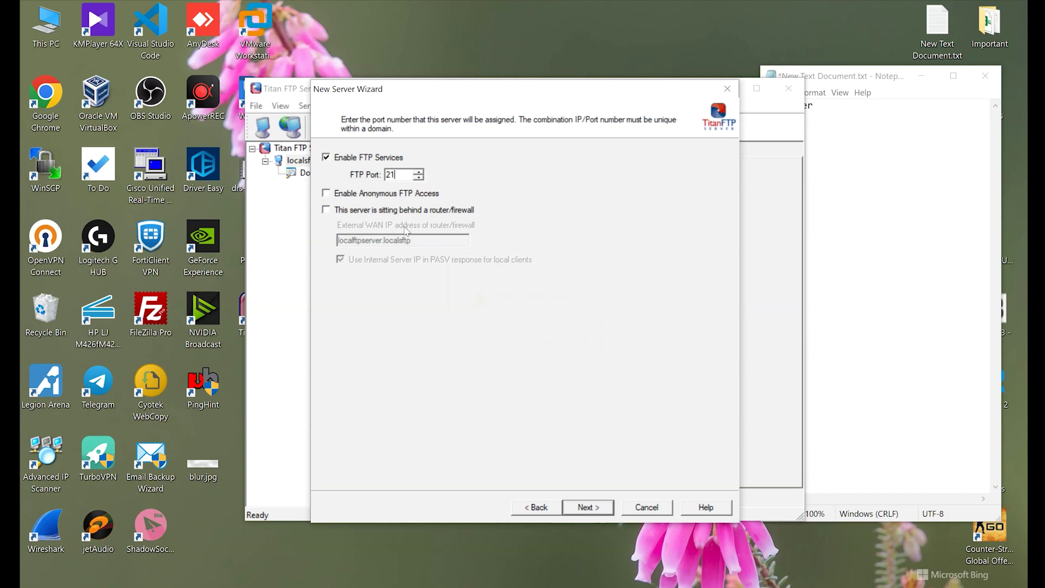
Start a new SFTP host key in Host Key Management, choosing RSA with 2048 bits.
click(593, 509)
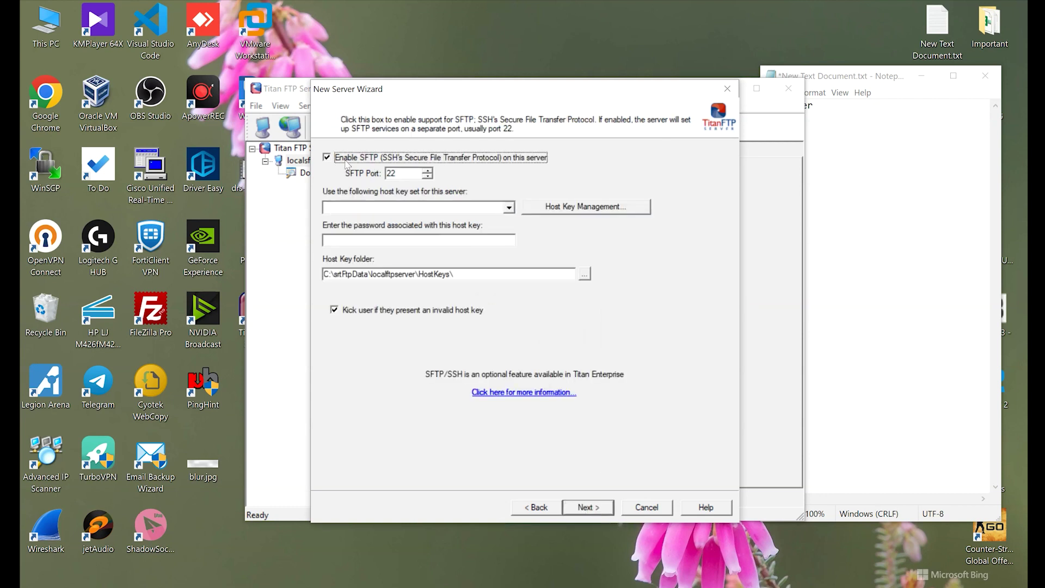
click(500, 209)
click(468, 219)
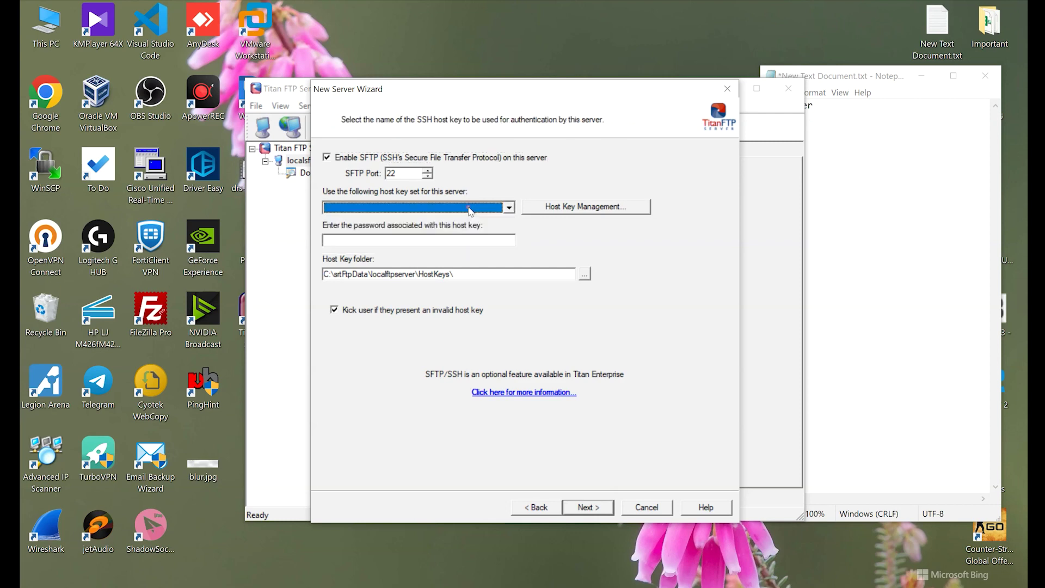
click(556, 210)
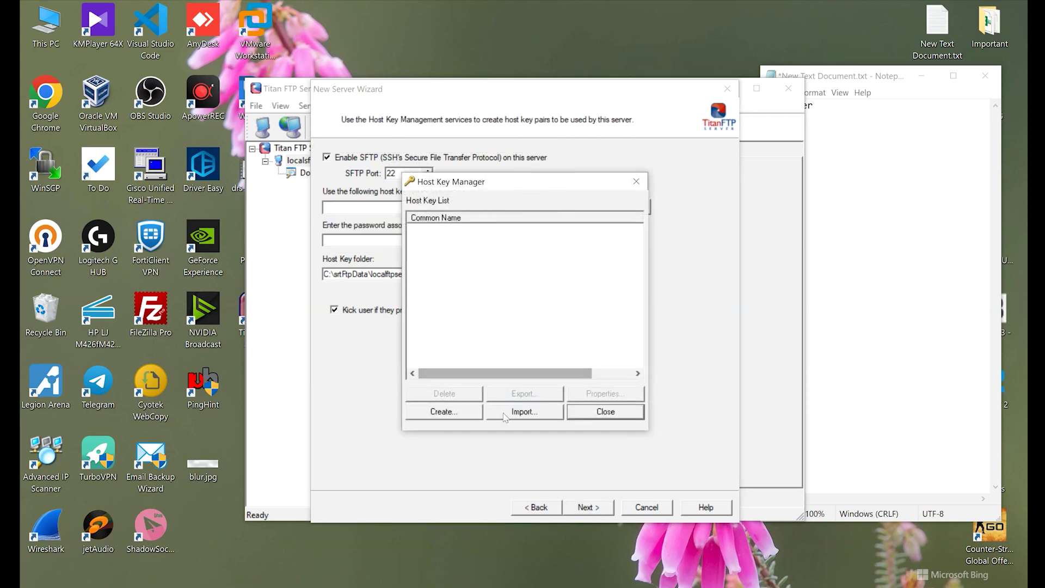
click(469, 413)
click(601, 218)
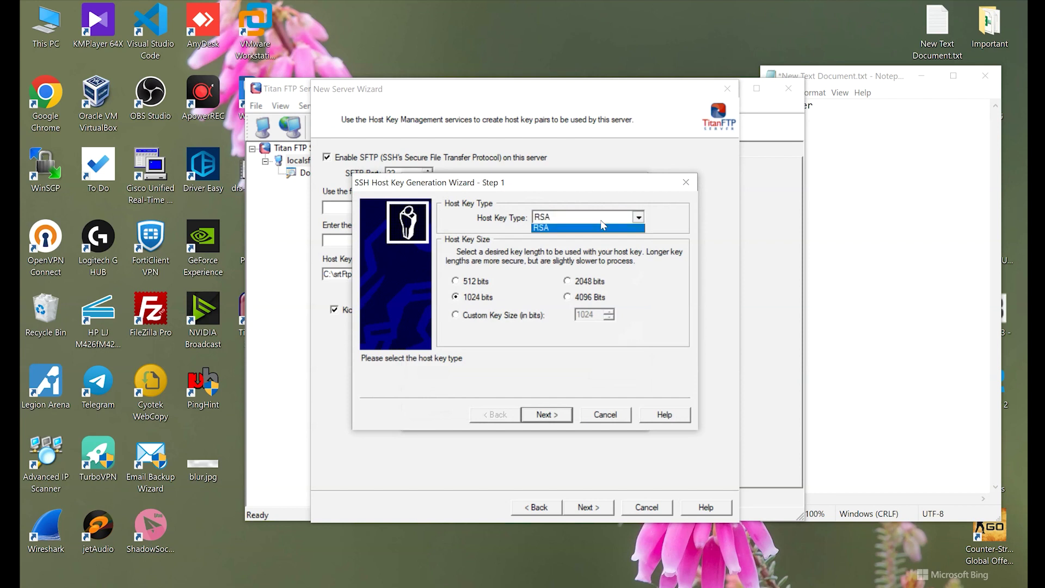
click(582, 240)
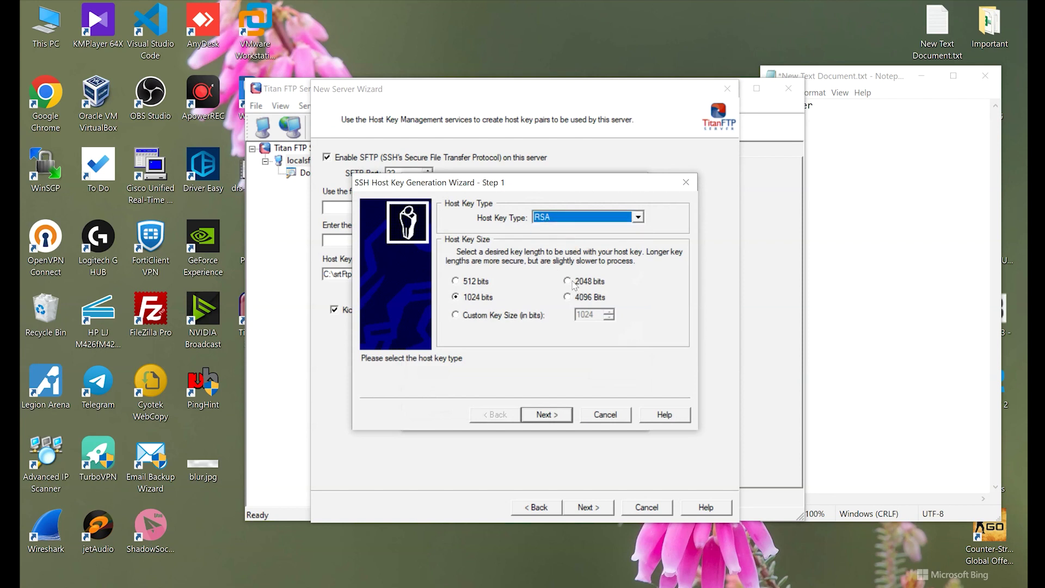
click(574, 283)
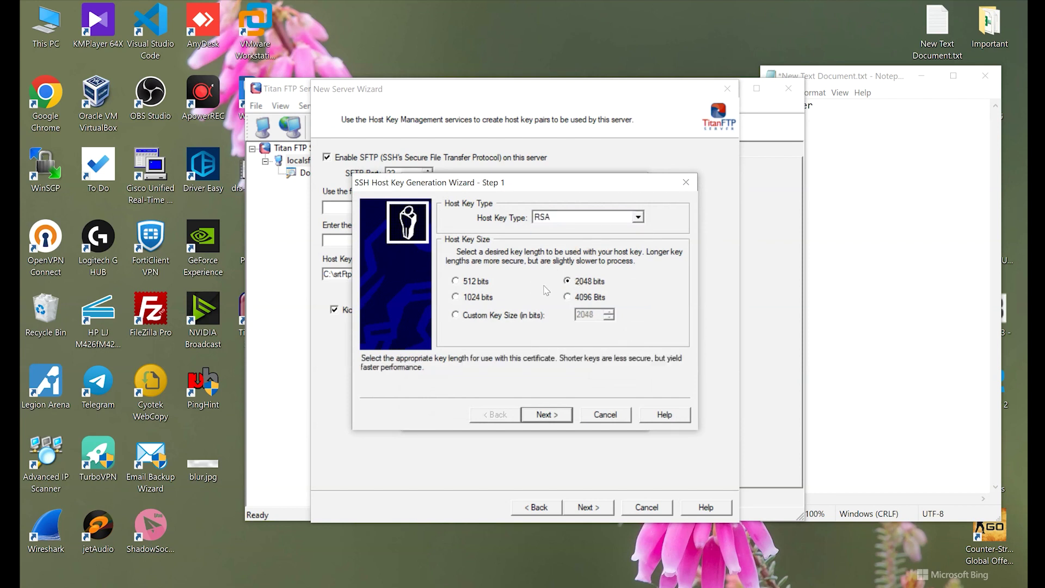
click(547, 415)
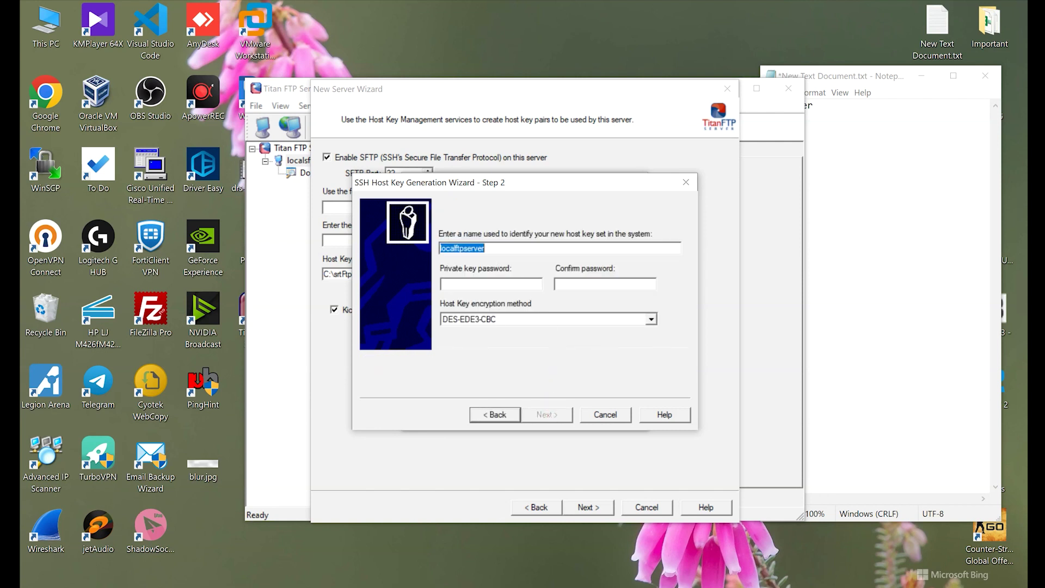
Set the private key password, keep DES-EDE3-CBC encryption, and generate the localftpserver host key.
click(504, 288)
text(***)
click(578, 320)
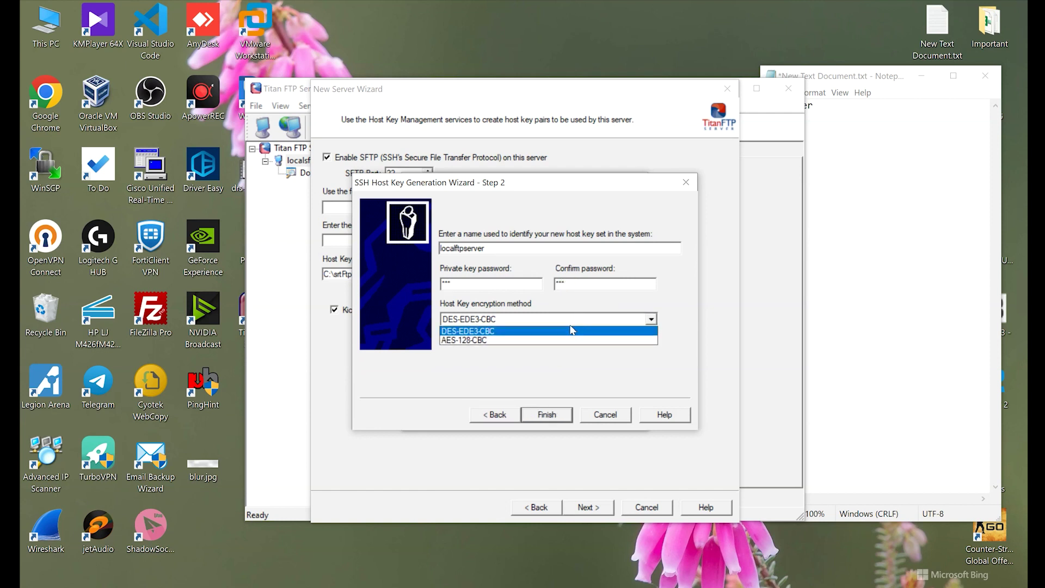
click(569, 331)
click(500, 322)
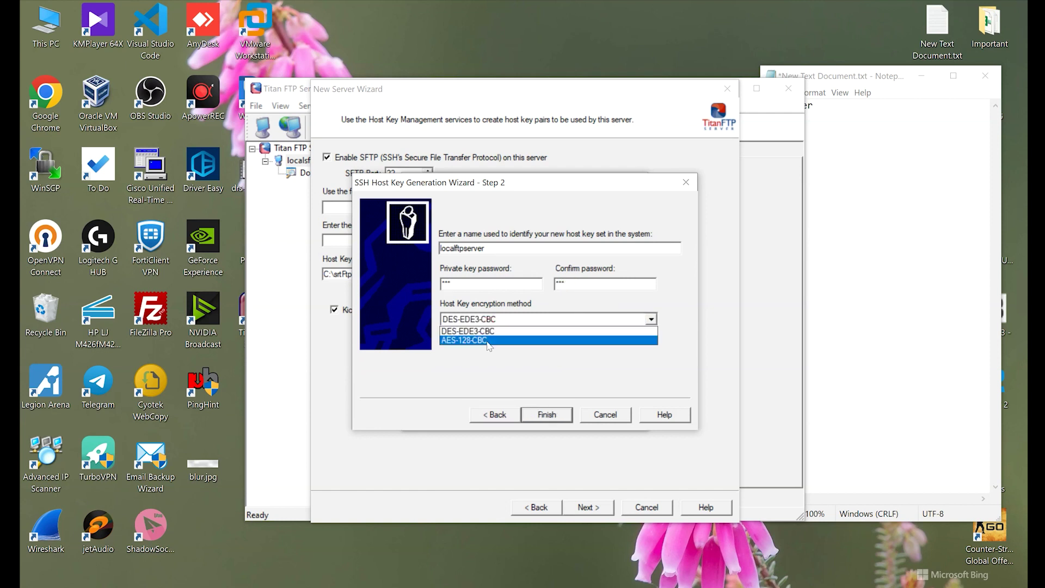
click(487, 337)
click(488, 322)
click(489, 334)
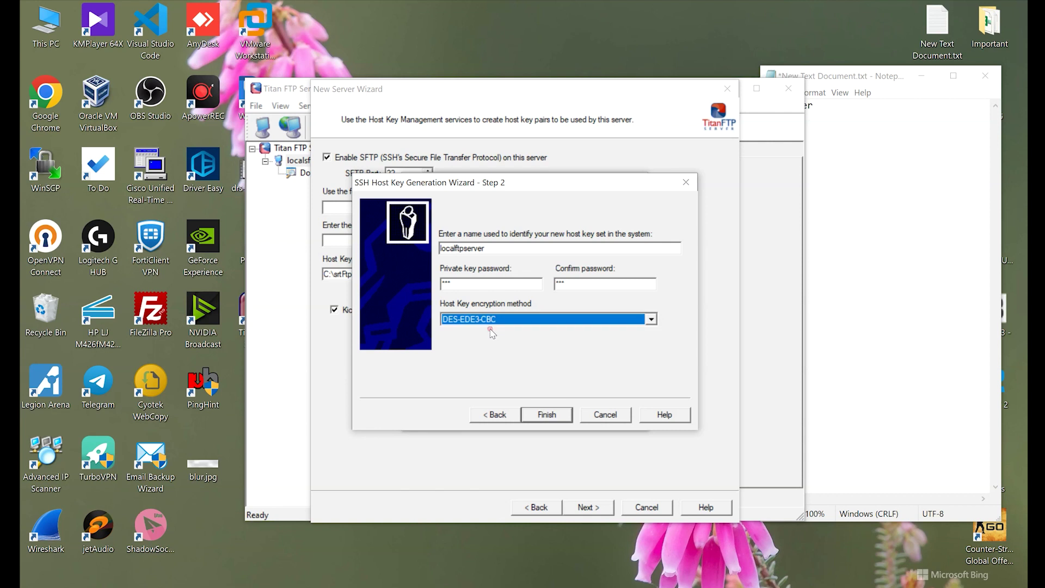
click(545, 415)
Select the localftpserver host key set and enter its password.
click(591, 414)
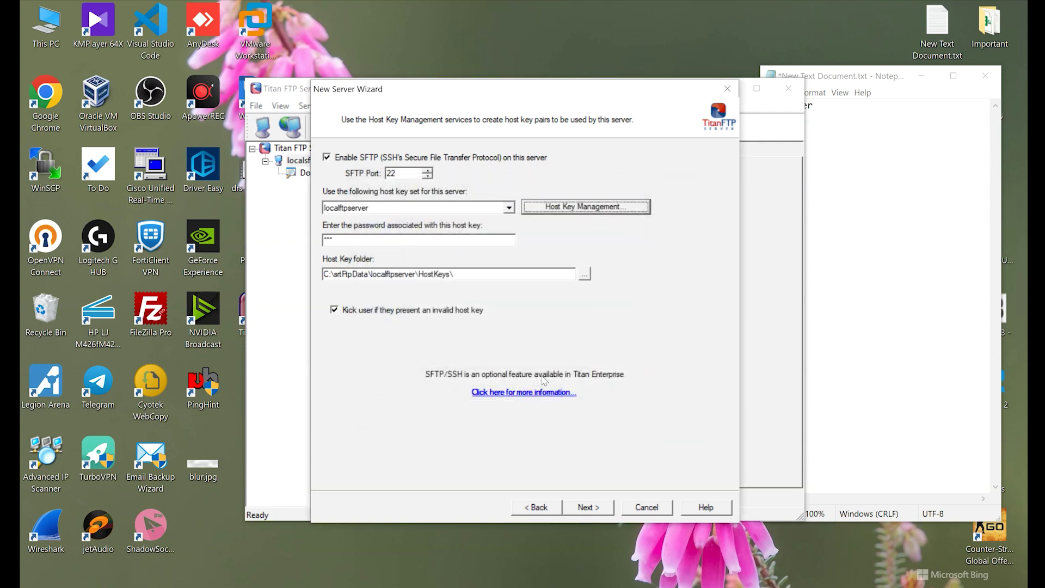
click(508, 208)
click(439, 218)
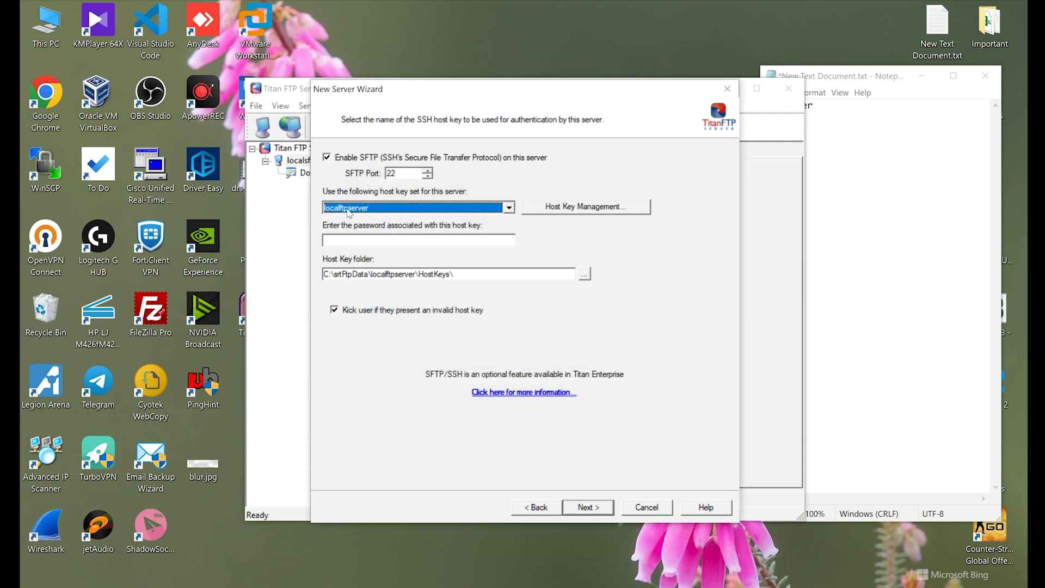
click(351, 239)
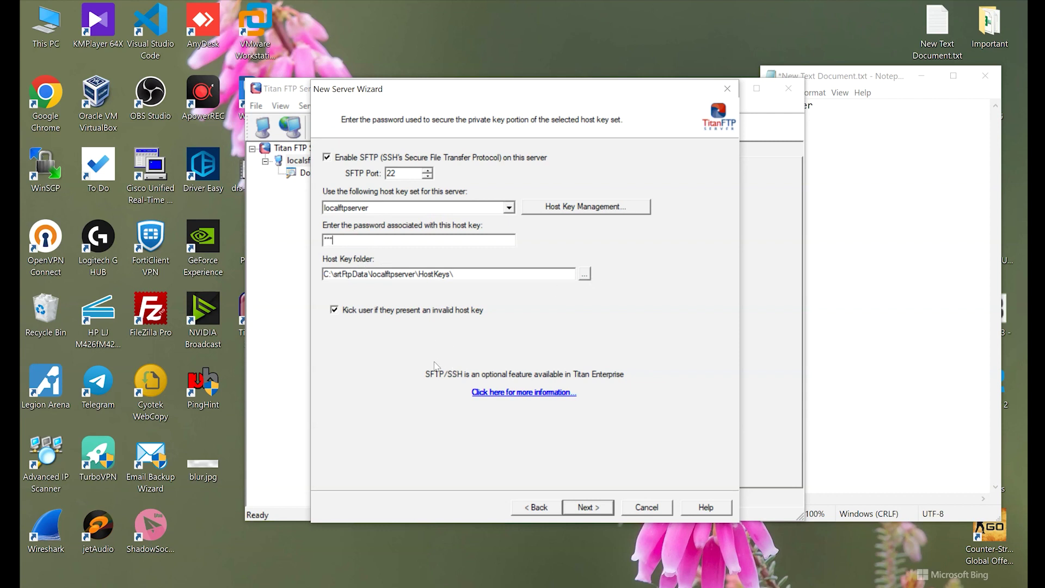
Leave kicking users with invalid host keys on and advance past mail settings to the summary.
click(346, 313)
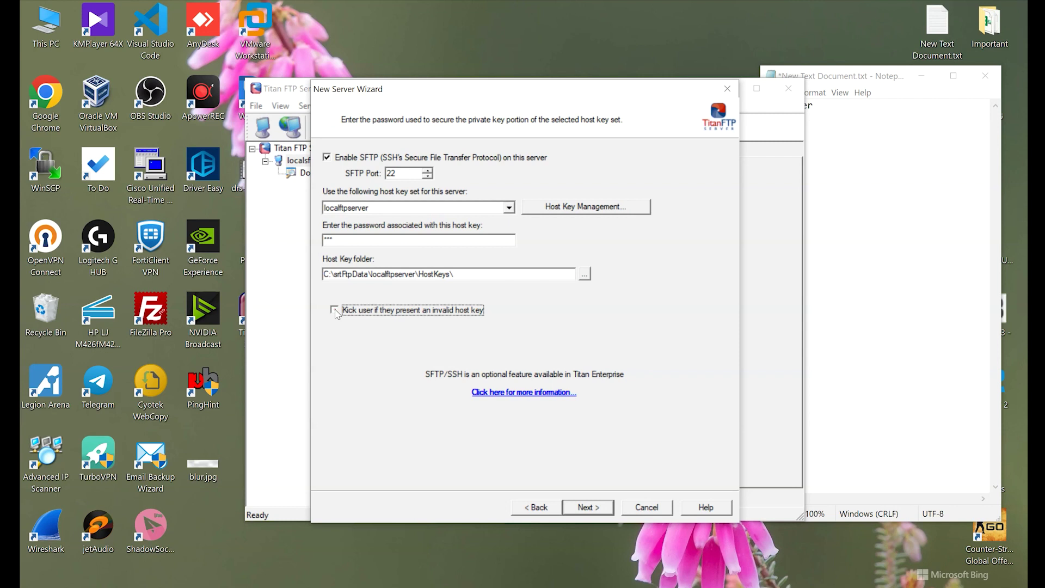
click(336, 311)
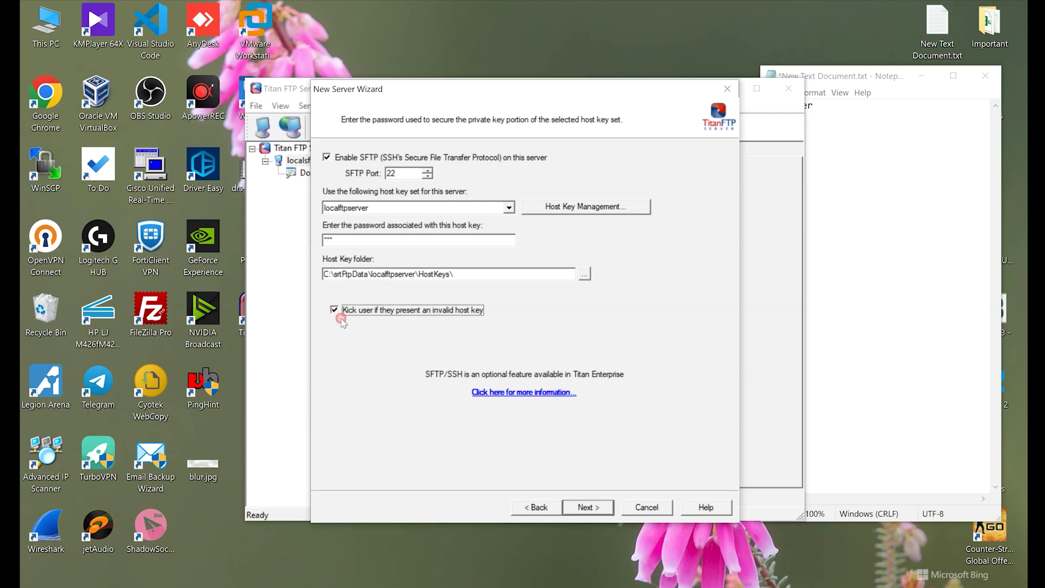
click(589, 508)
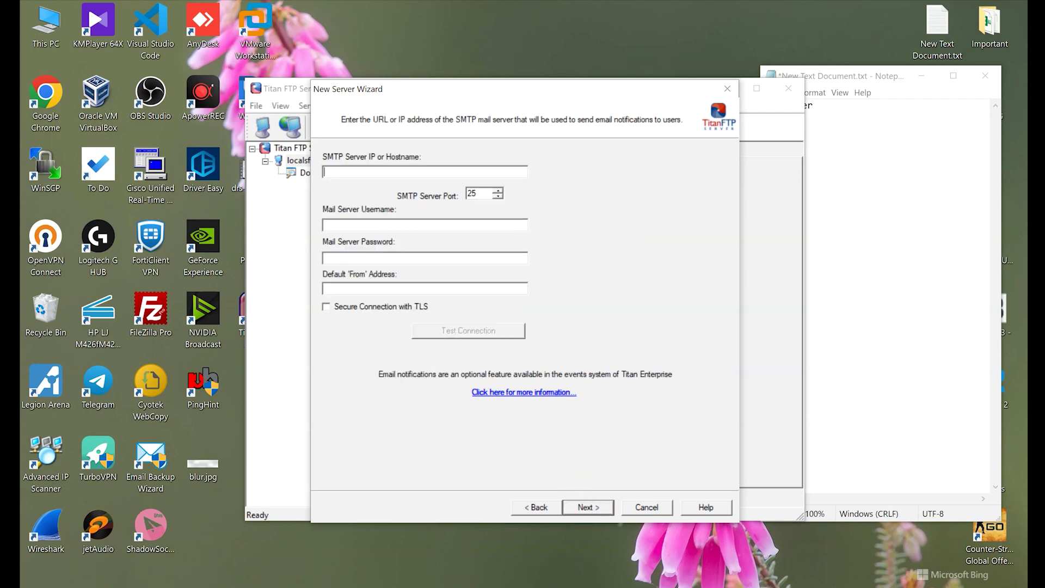
click(586, 507)
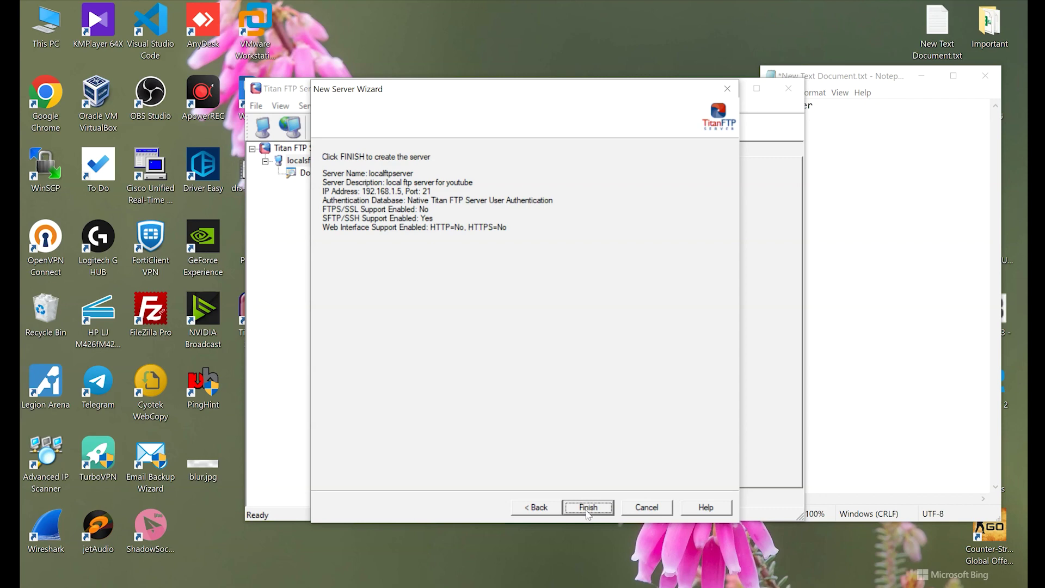
Create the server with data directory C:\srtFtpData\localftpserver\ and expand it in the tree.
click(589, 508)
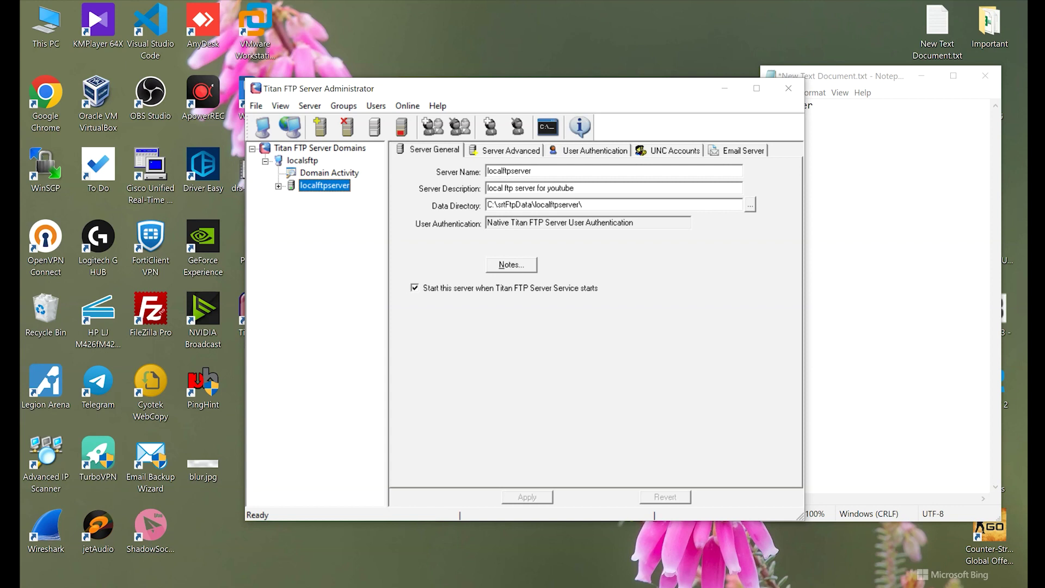
click(750, 204)
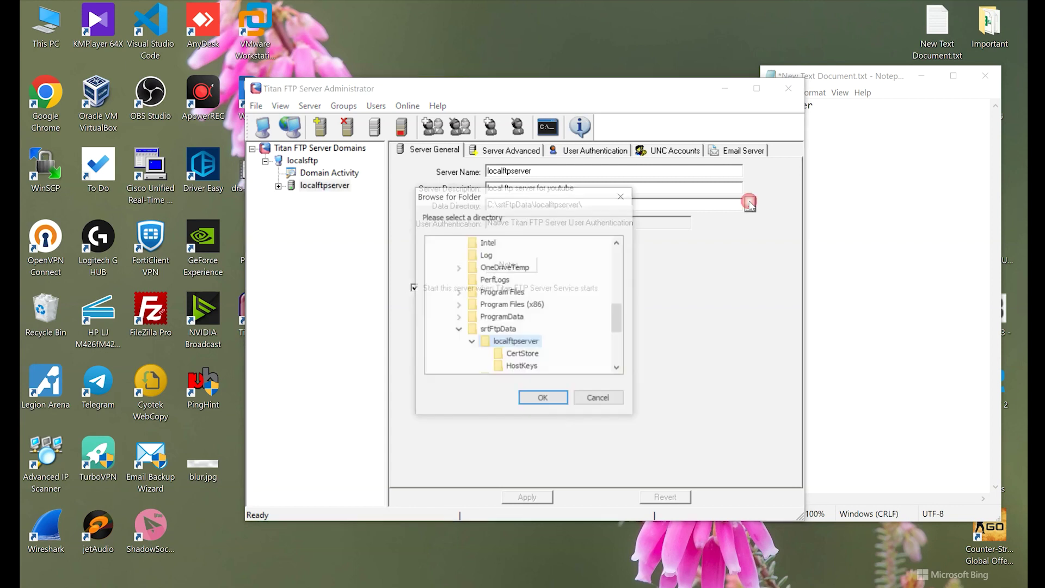
scroll(540, 344, down, 1)
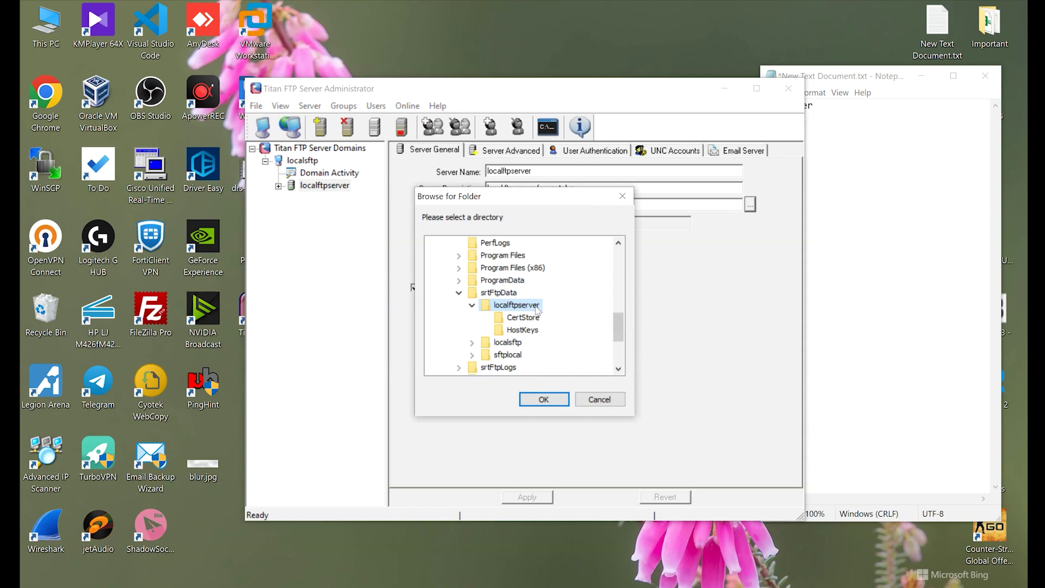
click(545, 399)
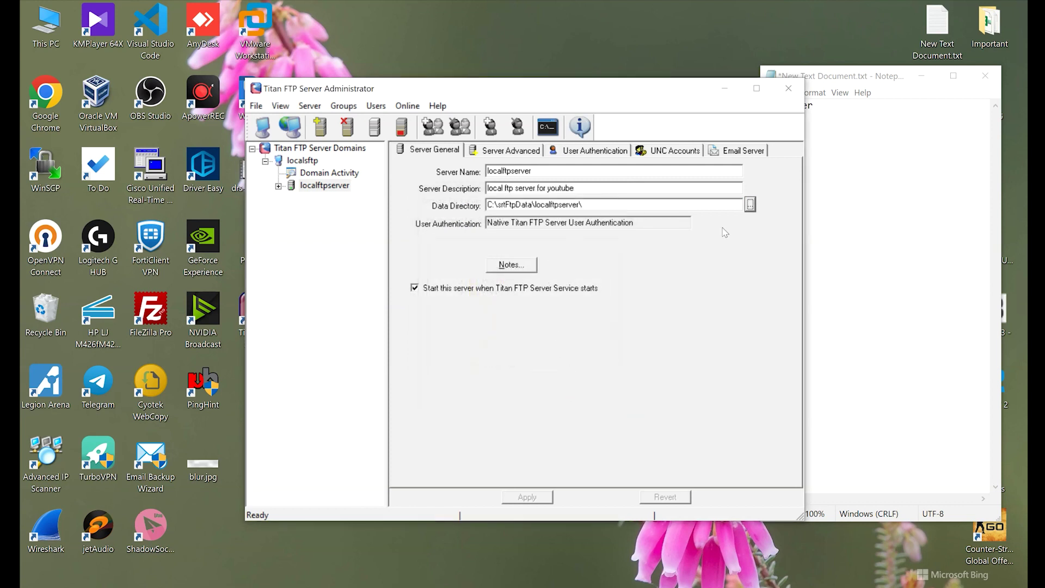
click(279, 187)
Start a new user with full name ftpuser and keep the Standard Password type.
click(323, 298)
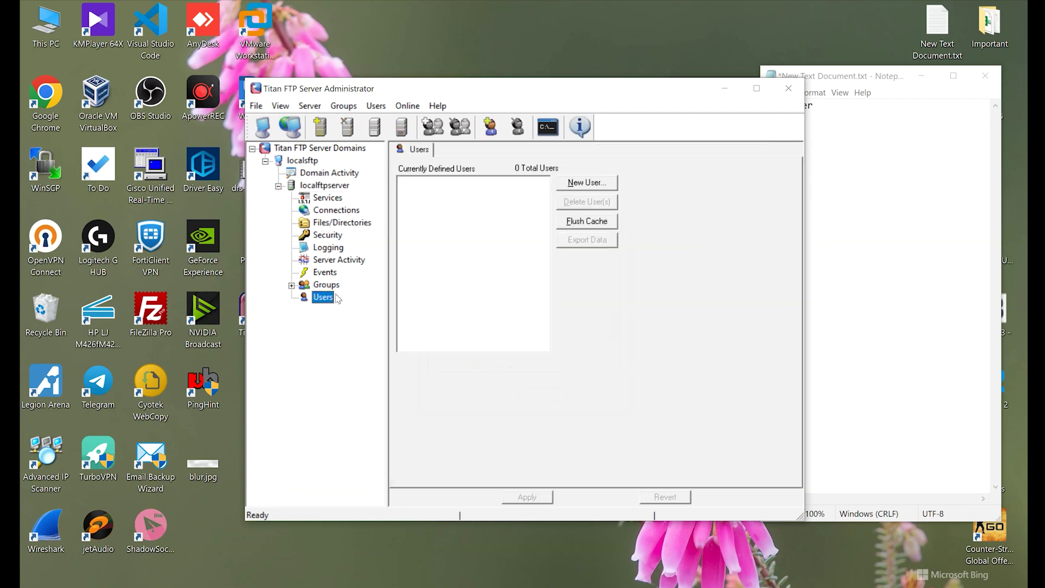
click(580, 184)
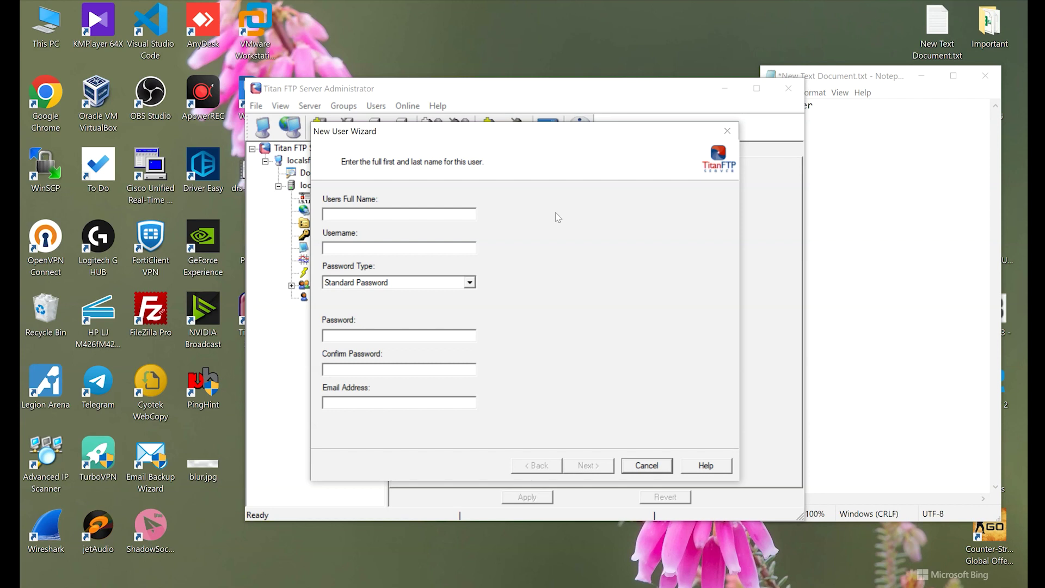
text(ftpuser)
key(Tab)
text(123456)
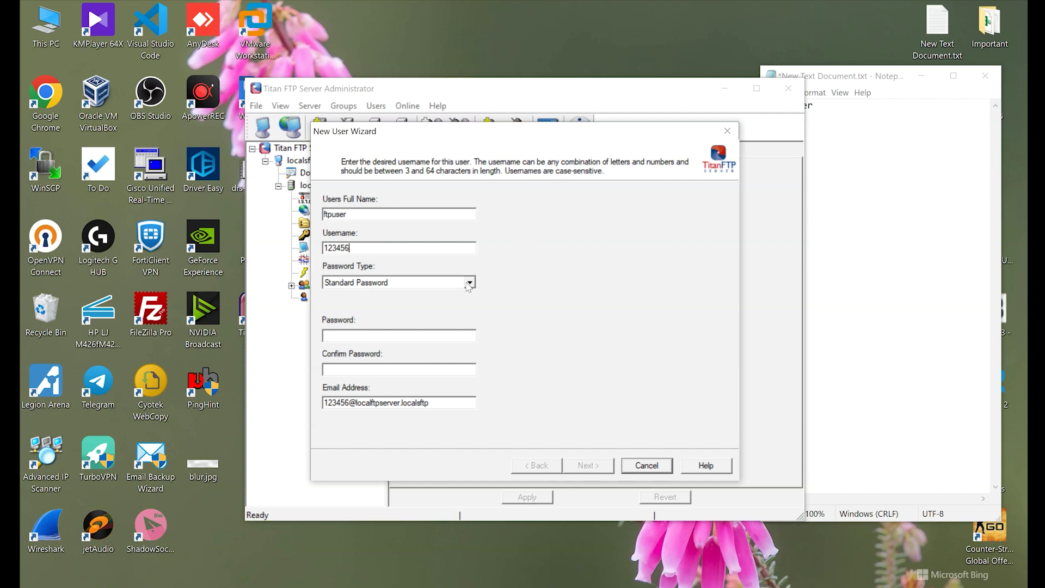
click(469, 283)
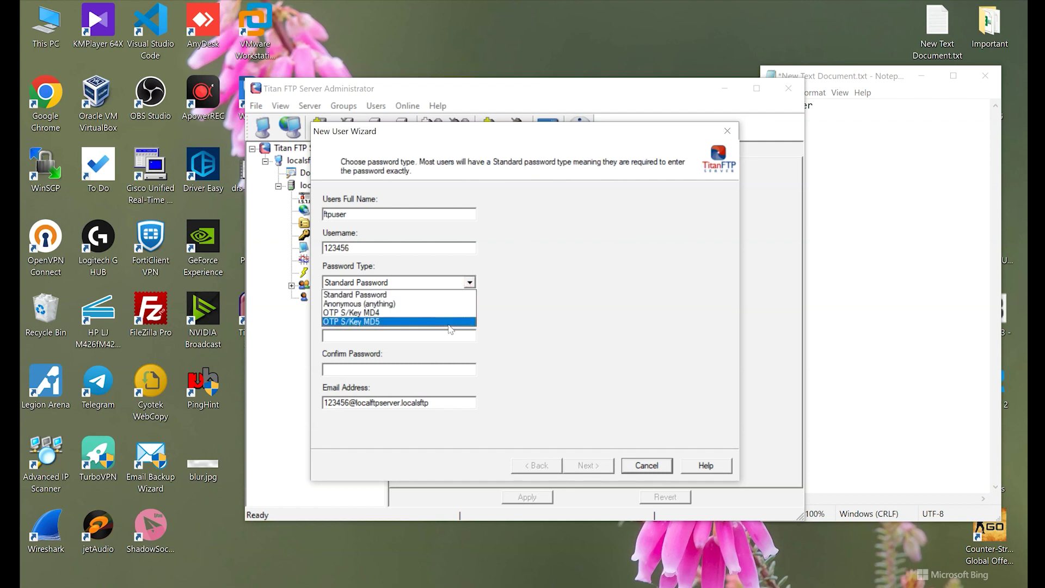
click(414, 283)
Correct the username to ftpuser and enter and confirm the password.
double_click(398, 248)
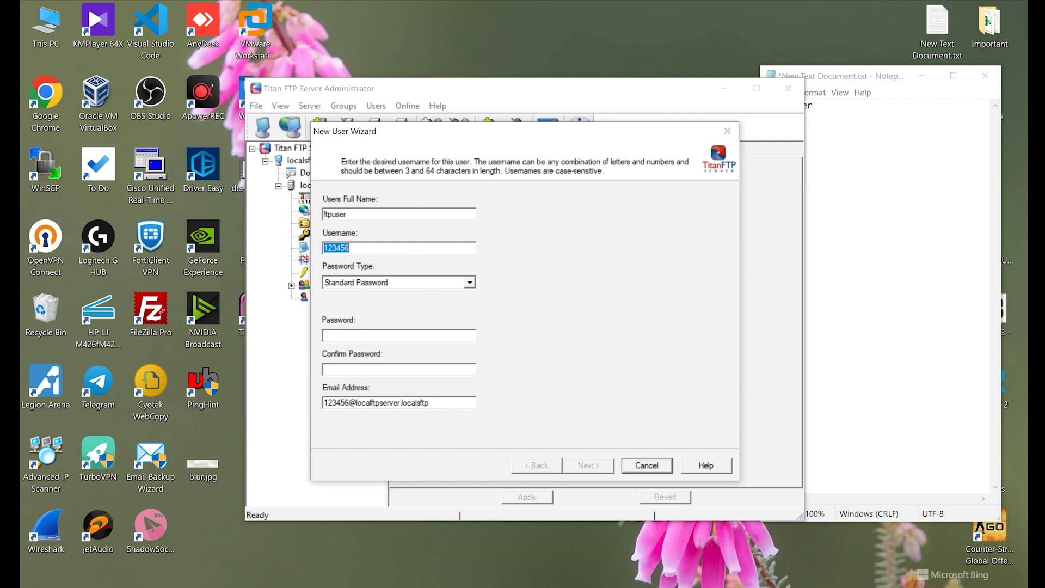
text(ftpuser)
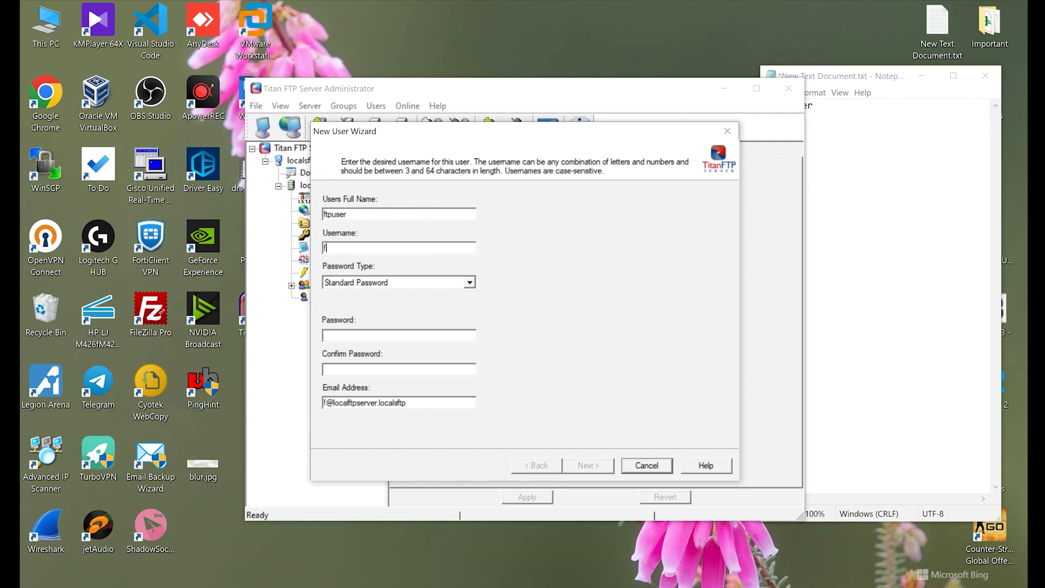
key(Tab)
key(Tab)
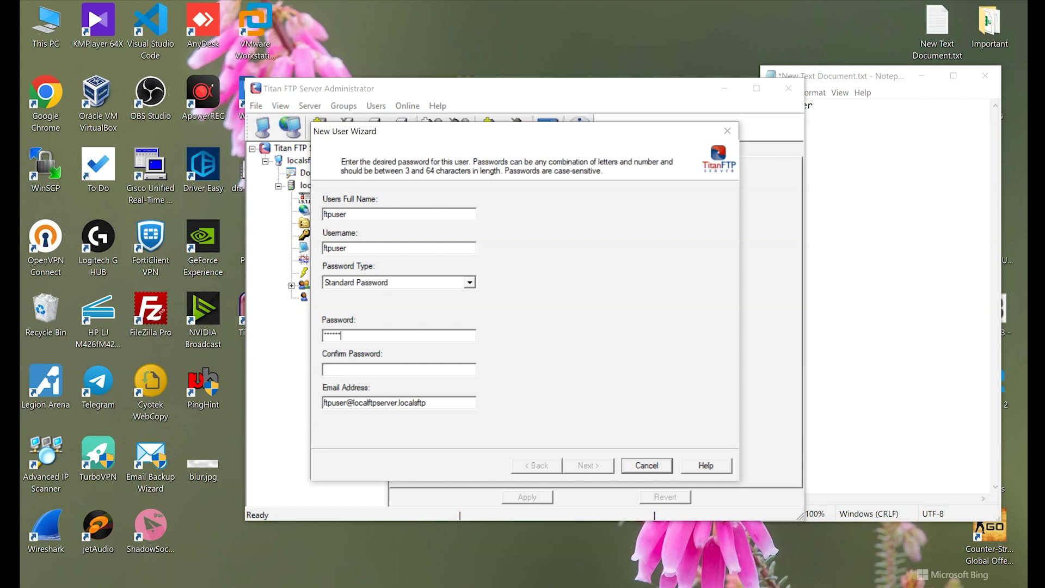
key(Tab)
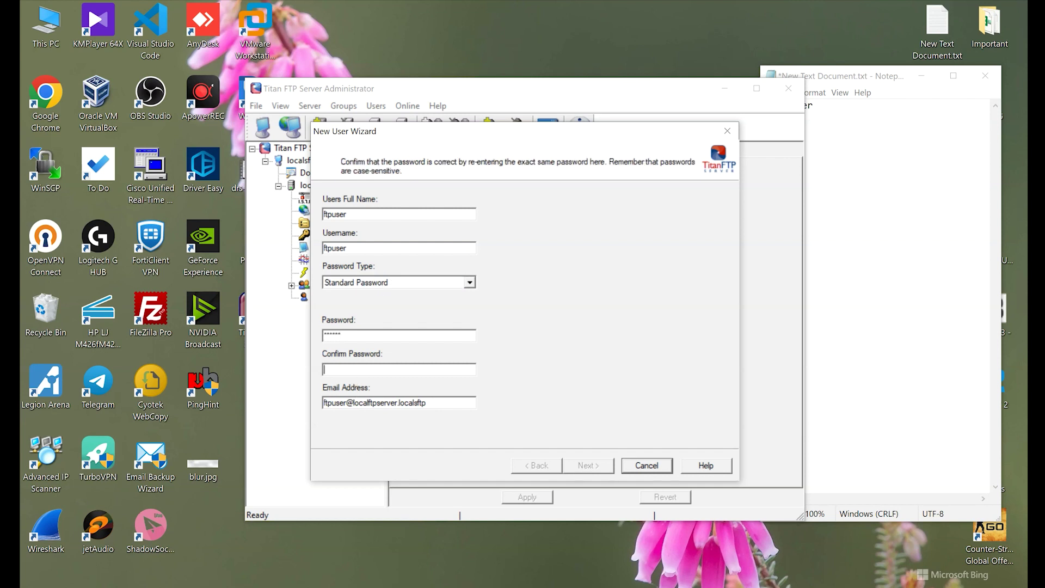
text(123456)
Add ftpuser to the Everyone group as its primary group.
click(587, 466)
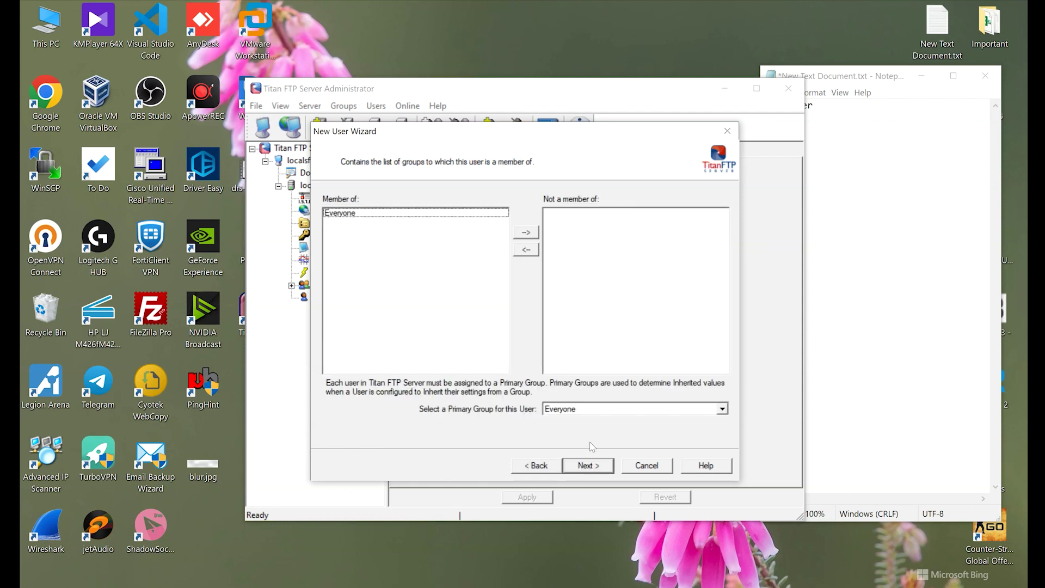
click(610, 415)
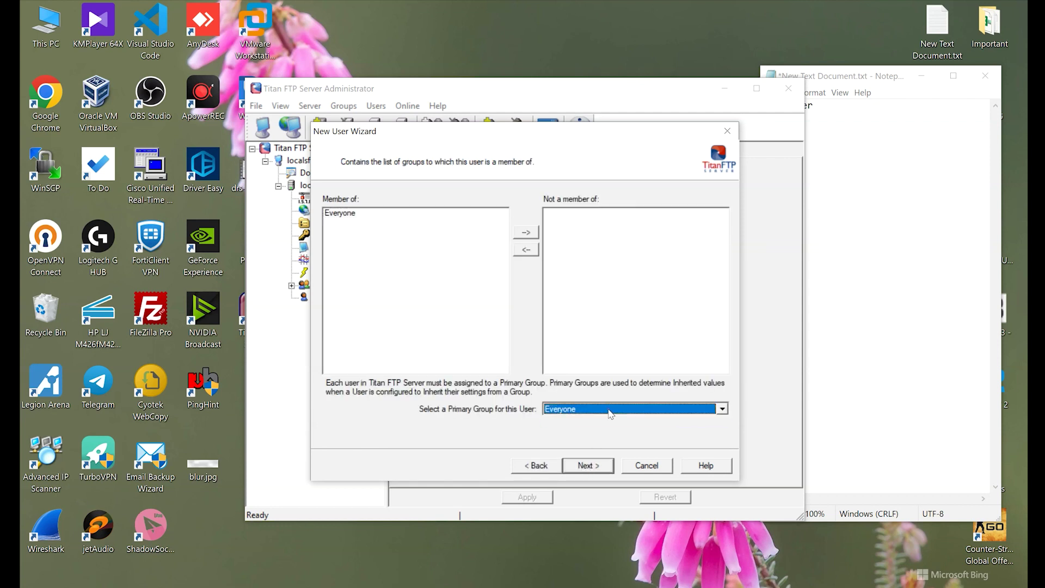
click(597, 470)
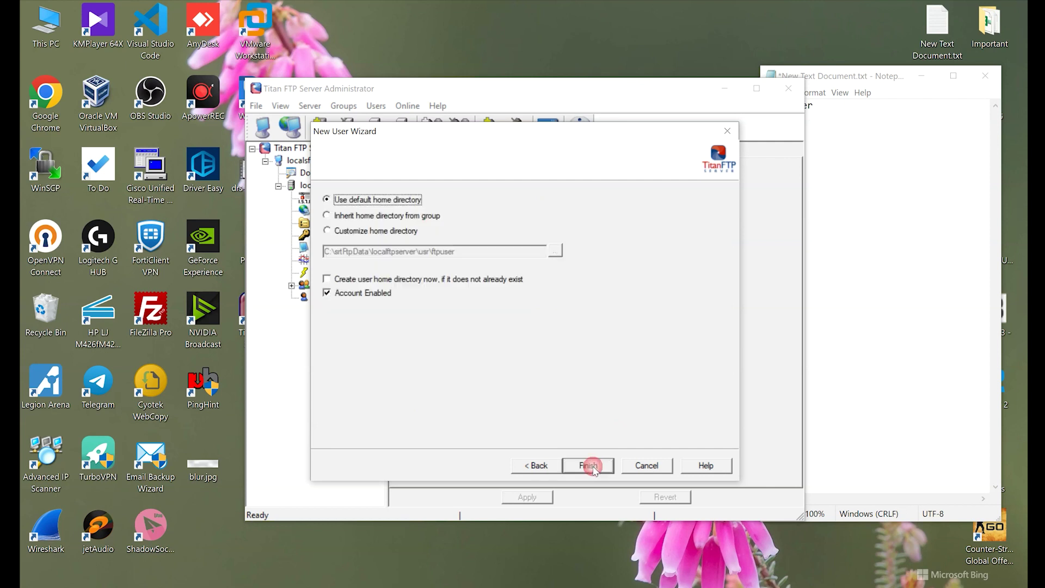
Choose a custom home directory for ftpuser and browse for its folder.
click(410, 235)
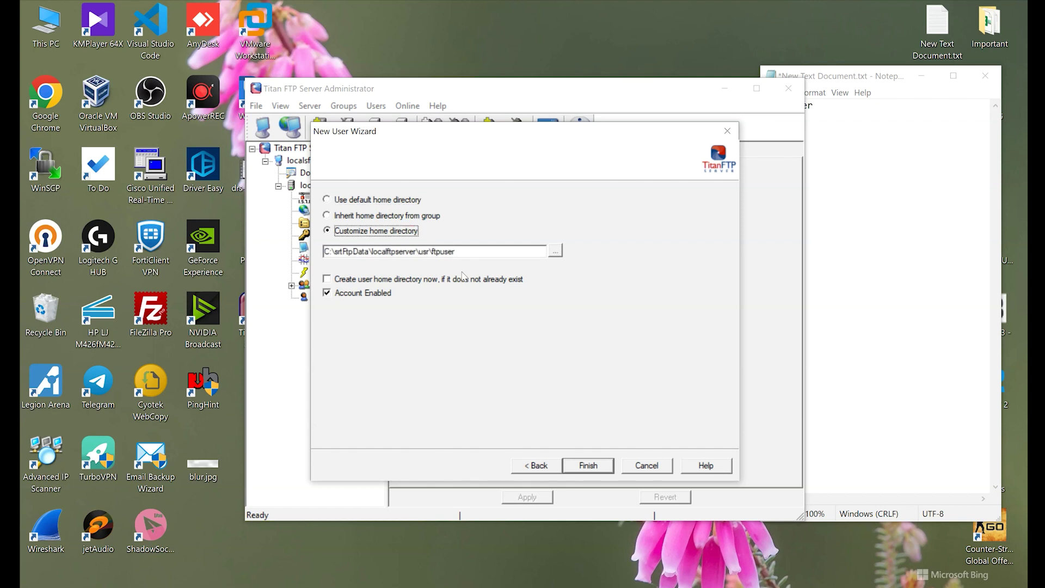
click(554, 254)
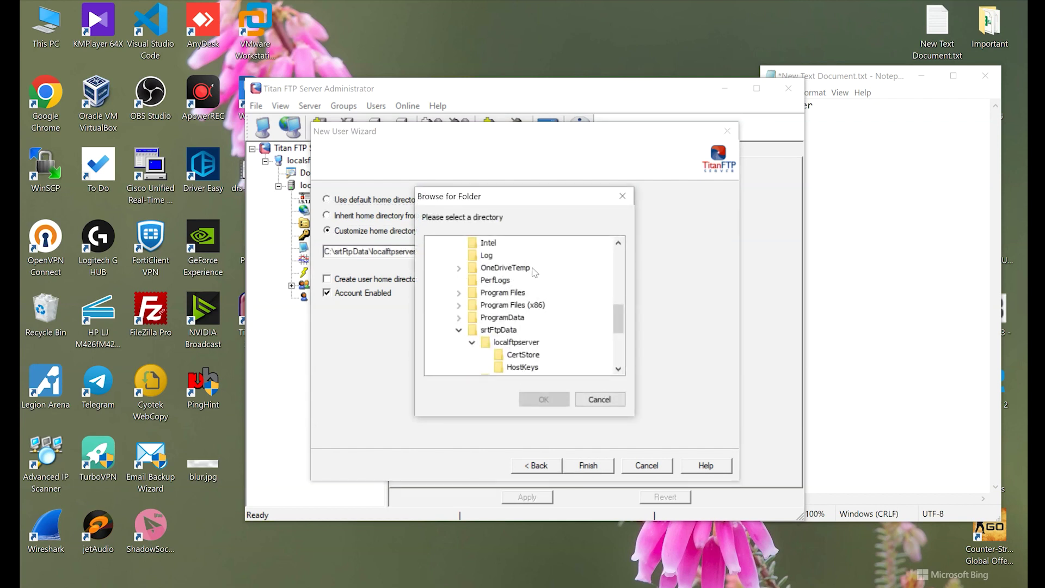
click(599, 400)
click(380, 203)
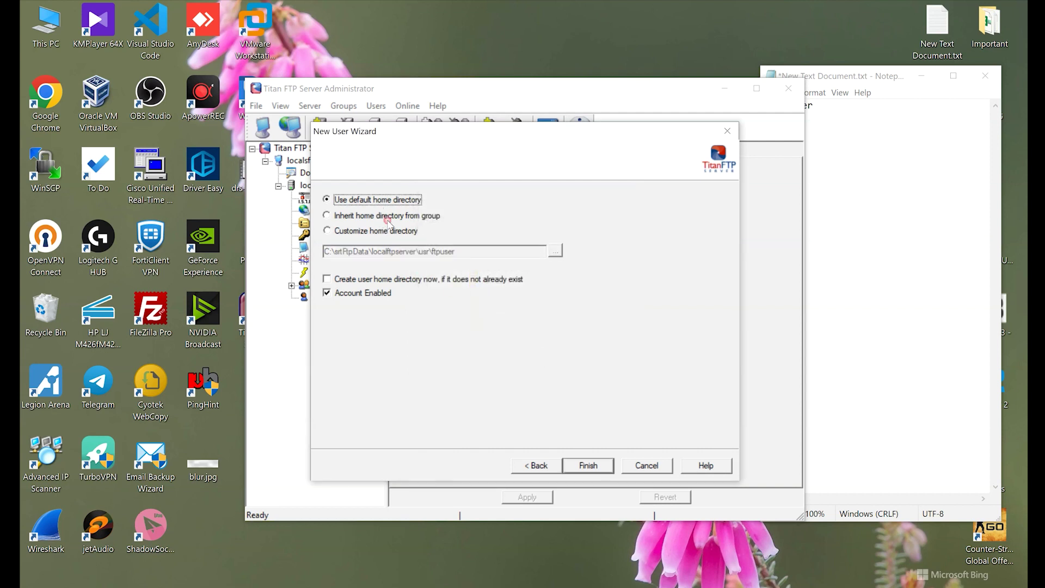
click(402, 231)
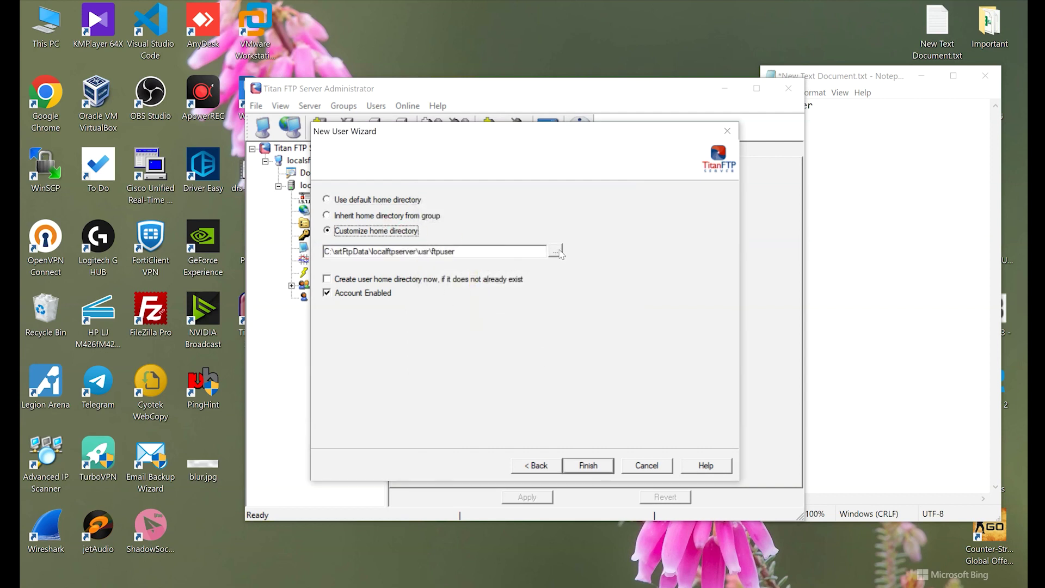
click(556, 251)
scroll(550, 278, up, 5)
scroll(539, 284, down, 1)
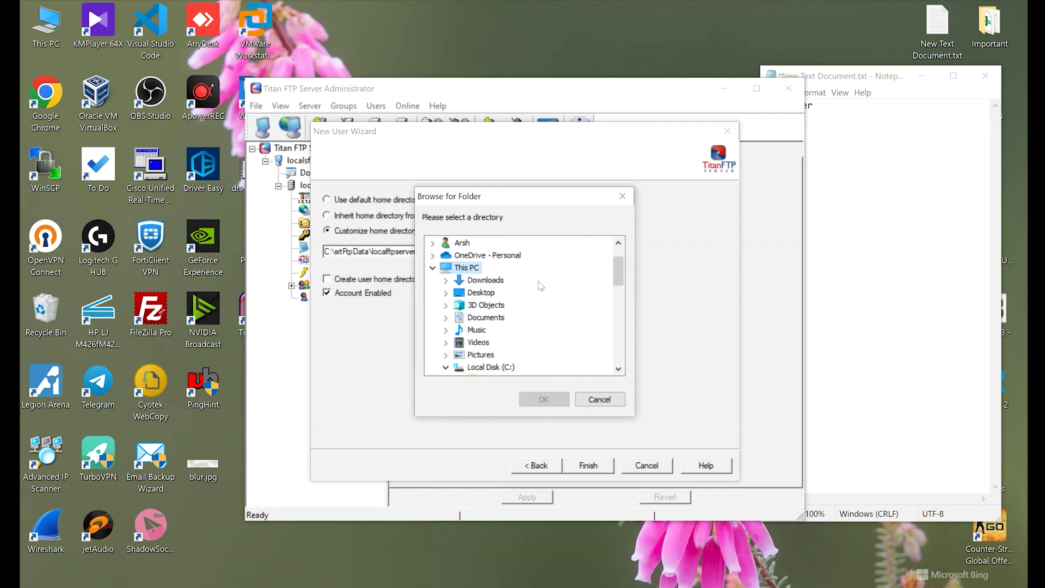
scroll(469, 348, down, 2)
Set the home directory to D:\youtubeftp, to be created now, and finish creating ftpuser.
click(446, 330)
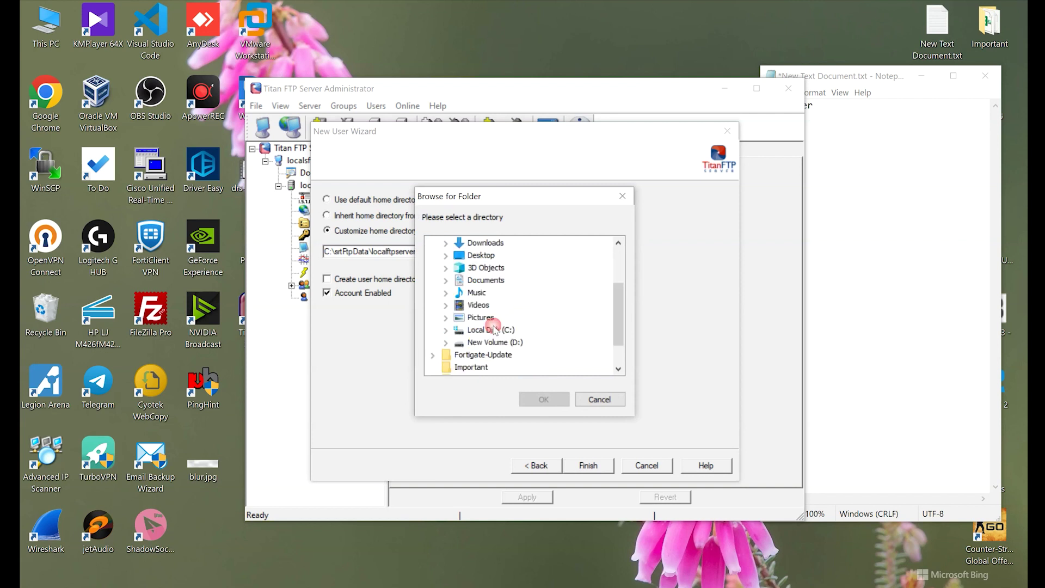
click(478, 345)
click(447, 343)
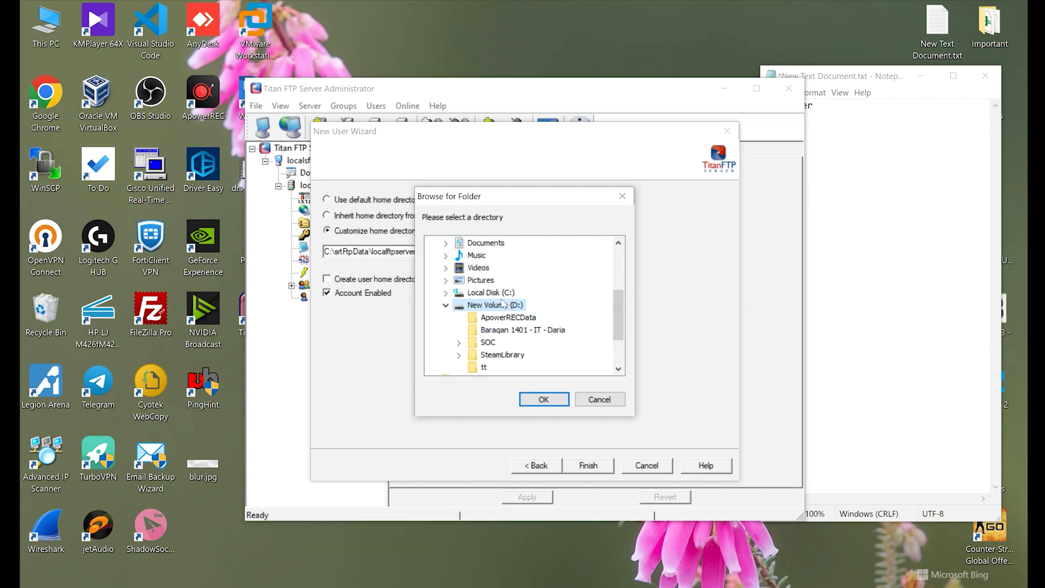
click(545, 399)
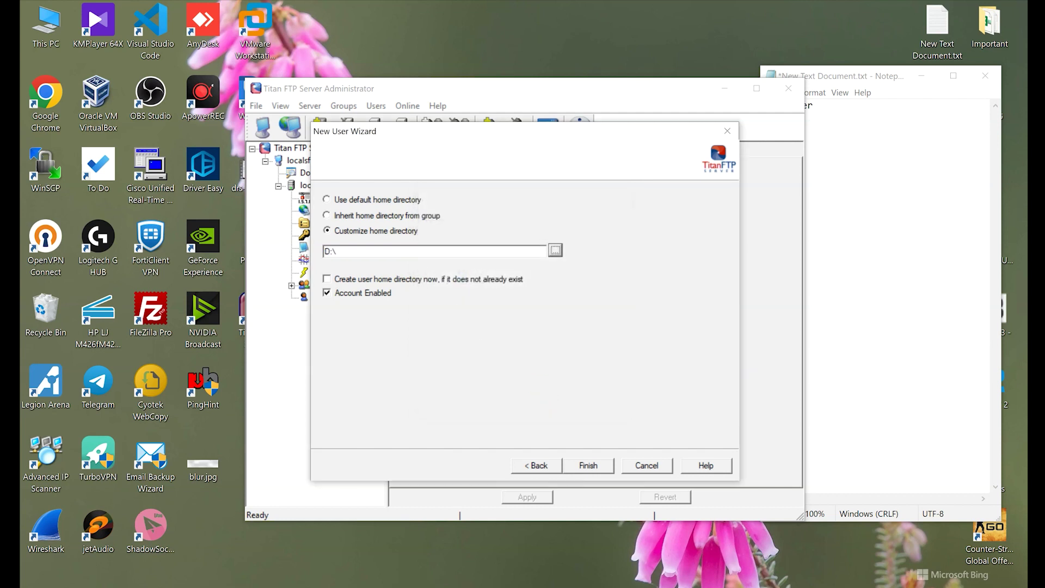
click(419, 279)
click(413, 252)
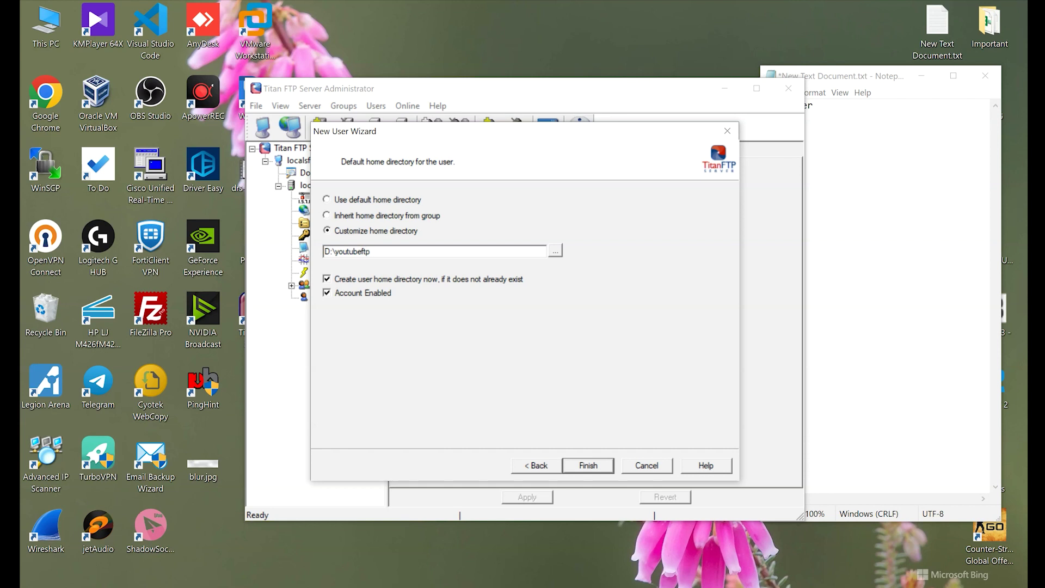
click(588, 466)
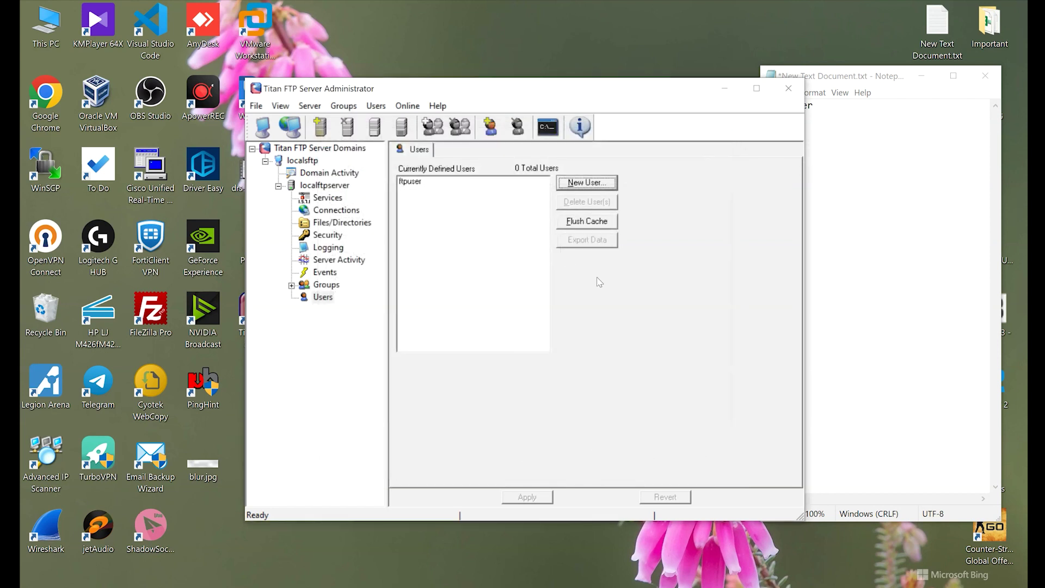
Select ftpuser in the Users list, then the This PC desktop icon.
click(459, 183)
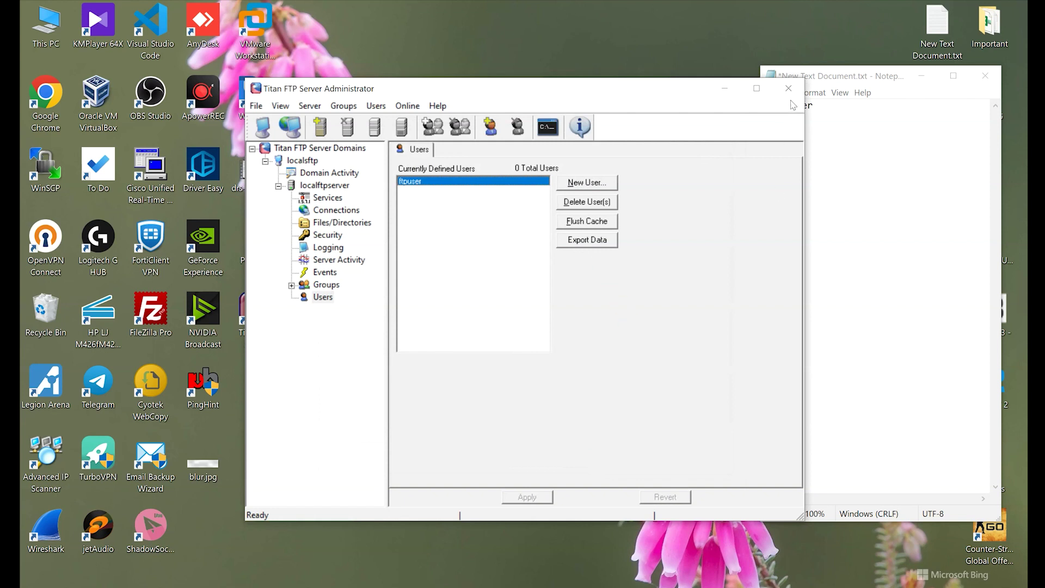
click(45, 25)
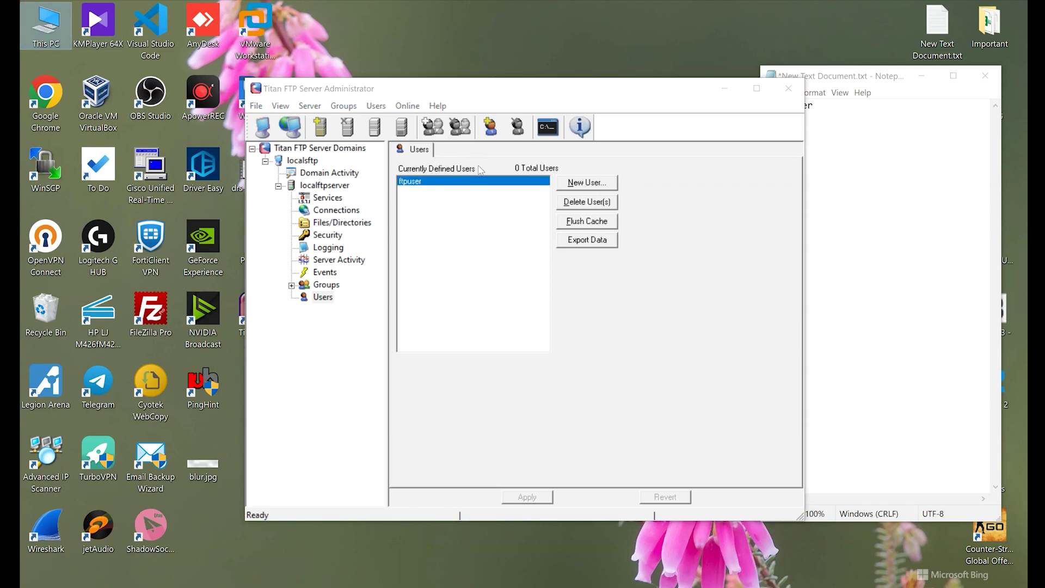
Open D:\youtubeftp in File Explorer and create a new text document there.
double_click(48, 20)
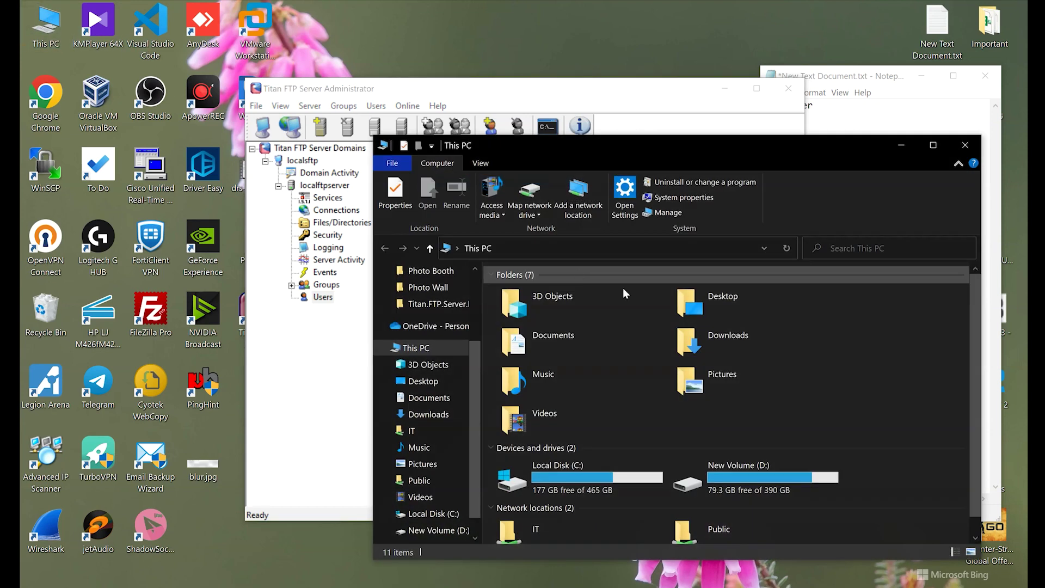
double_click(750, 479)
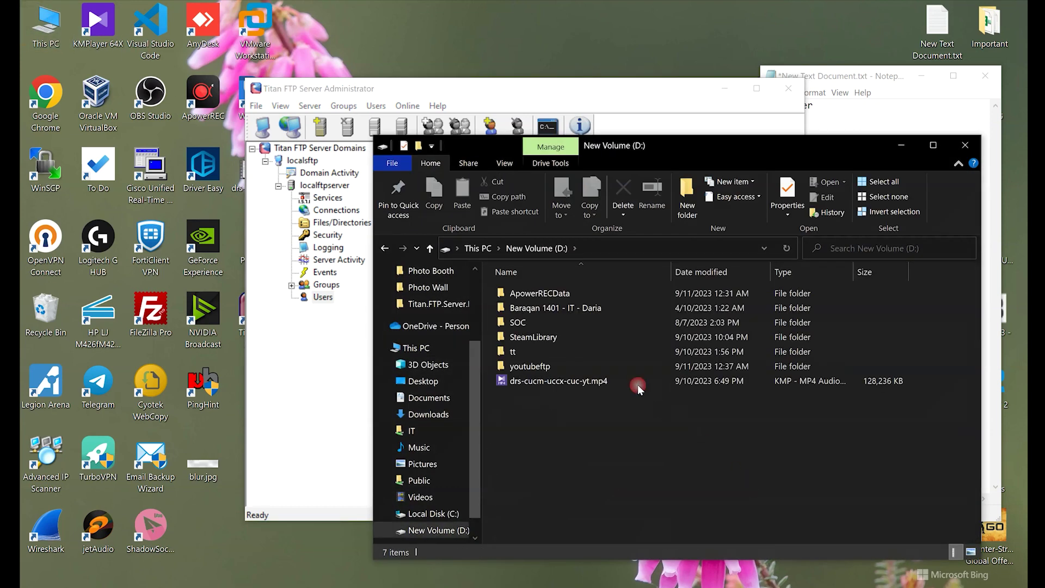
double_click(576, 366)
right_click(548, 331)
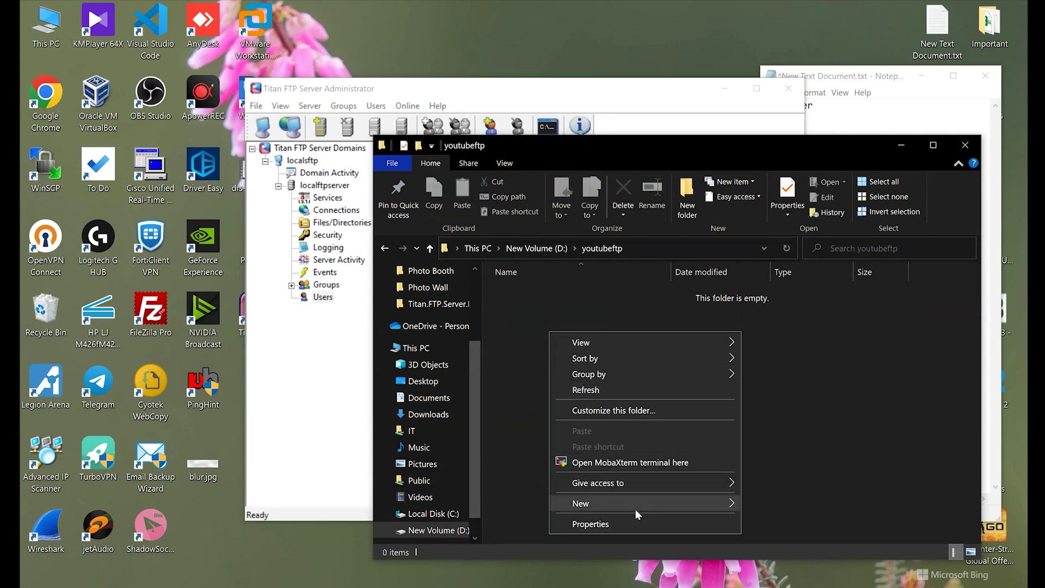
mouse_move(636, 504)
click(778, 436)
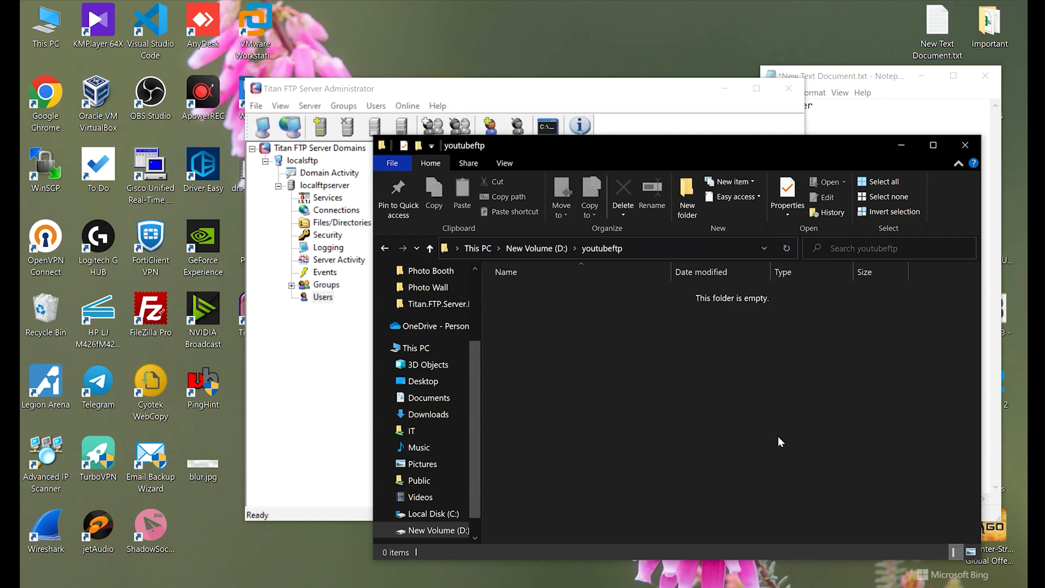
Create a second text document and refresh the folder.
right_click(702, 398)
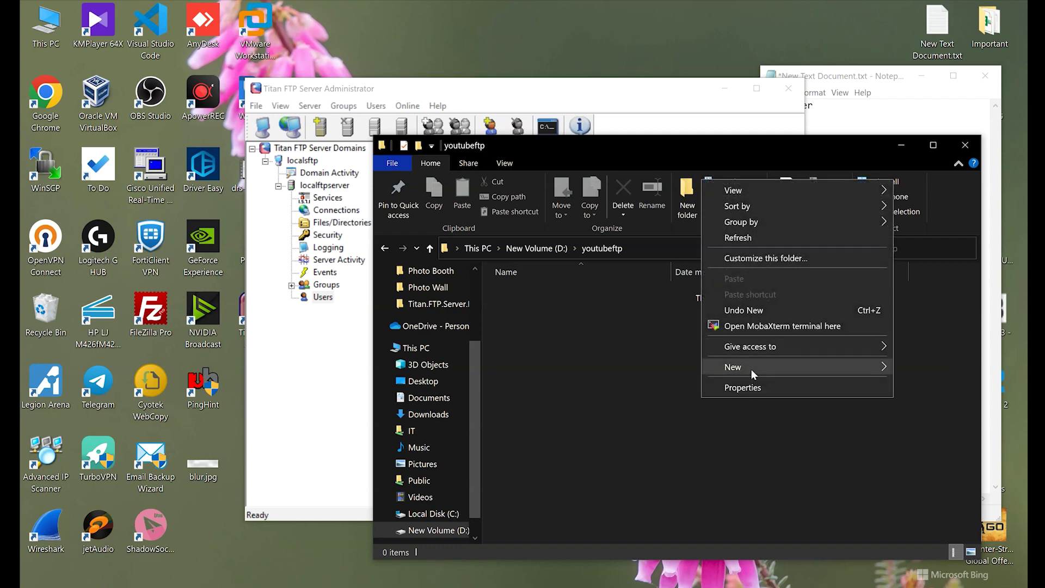
mouse_move(746, 369)
click(597, 517)
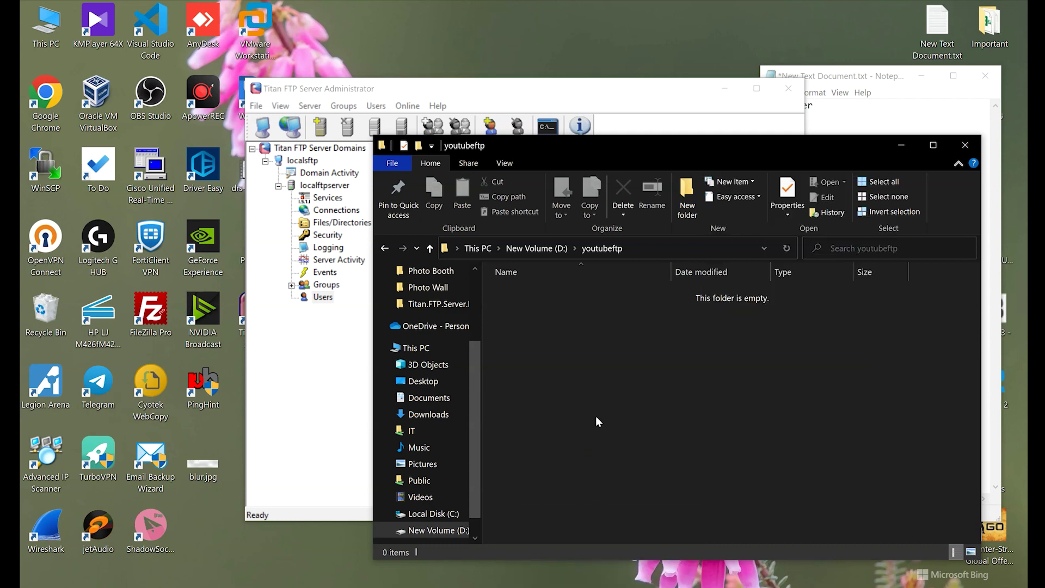
right_click(596, 416)
click(636, 257)
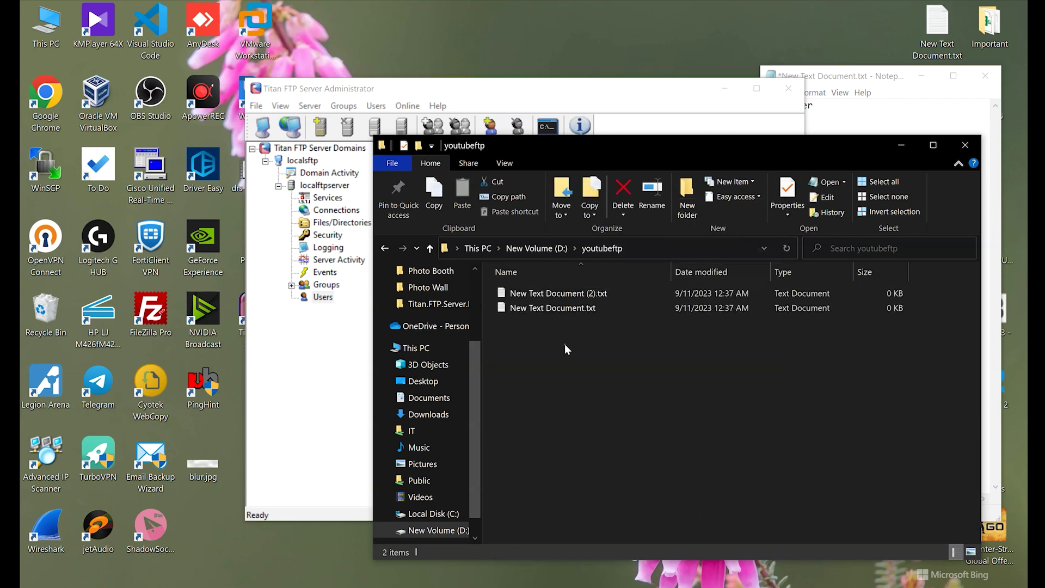
Rename New Text Document.txt to test1.txt and refresh.
click(602, 309)
right_click(609, 309)
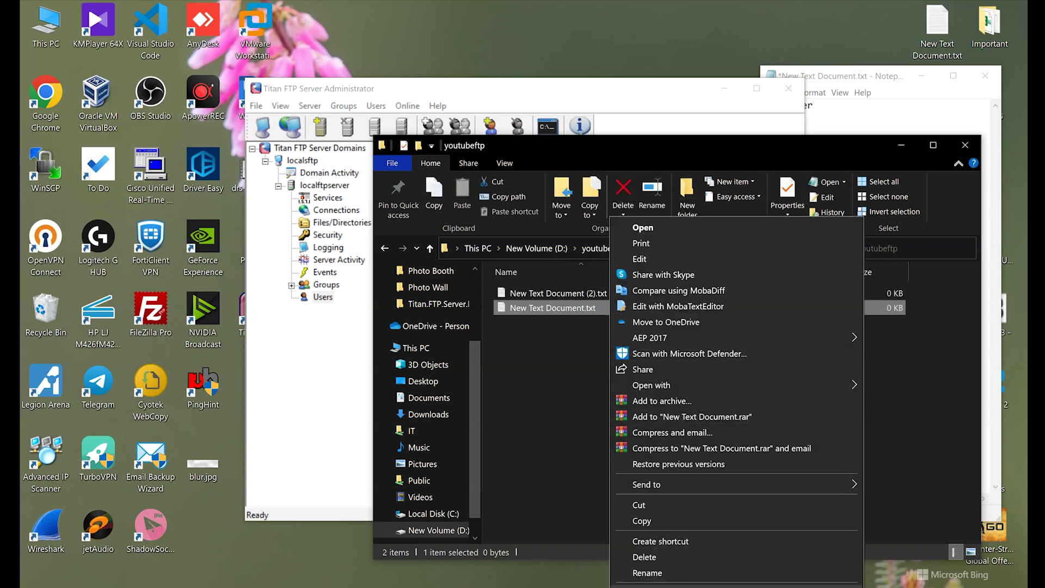
click(687, 573)
text(test.txt)
key(Escape)
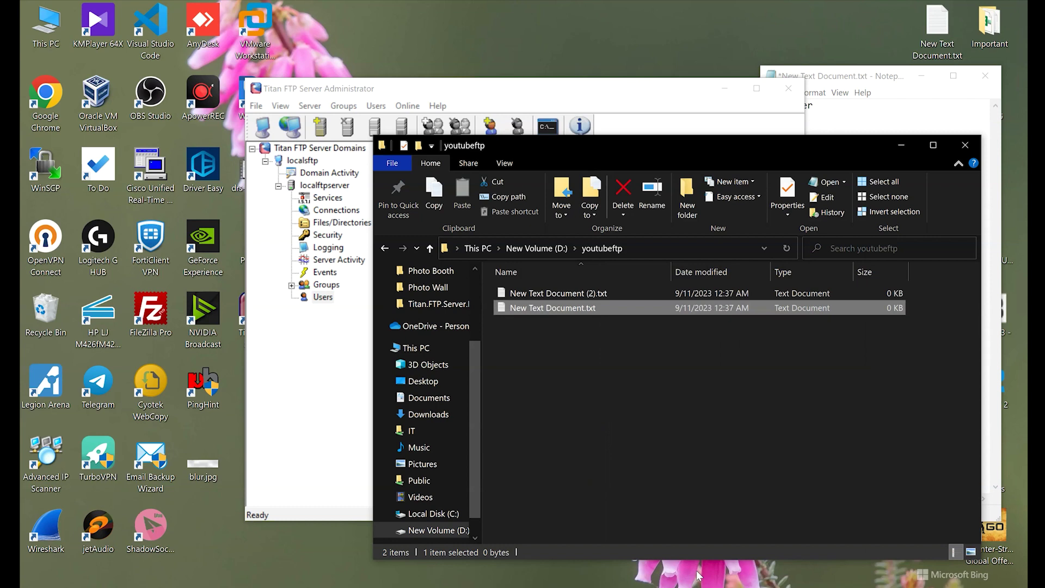
right_click(617, 456)
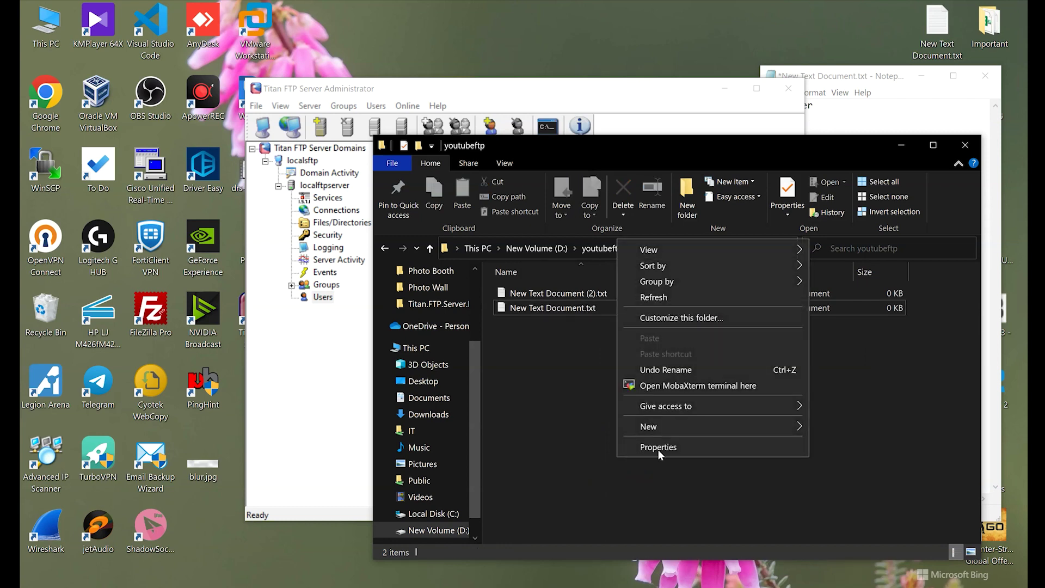
click(691, 300)
Rename New Text Document (2).txt to test2.txt and refresh.
click(626, 294)
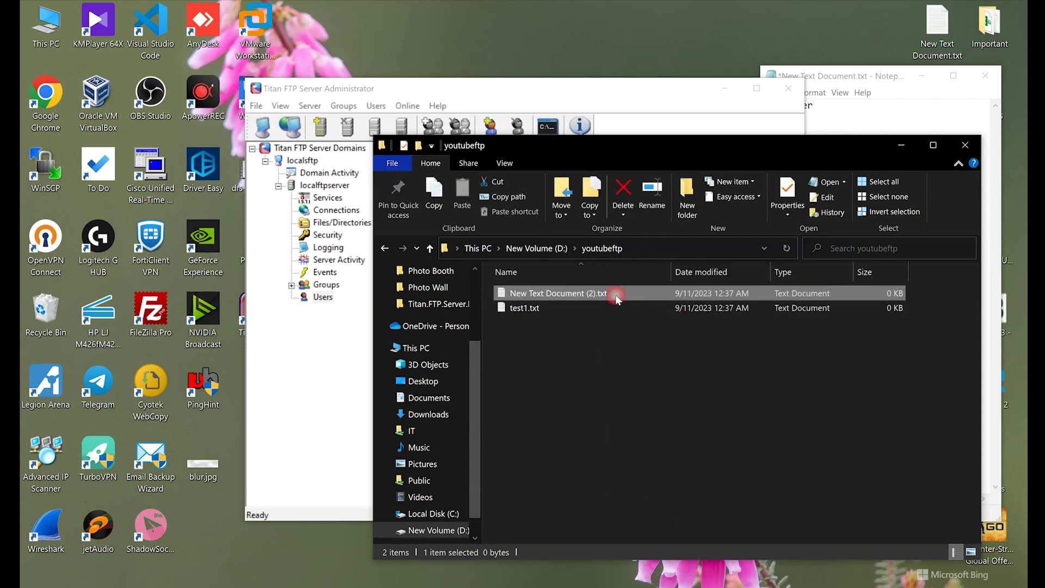
right_click(618, 294)
click(702, 567)
text(test2)
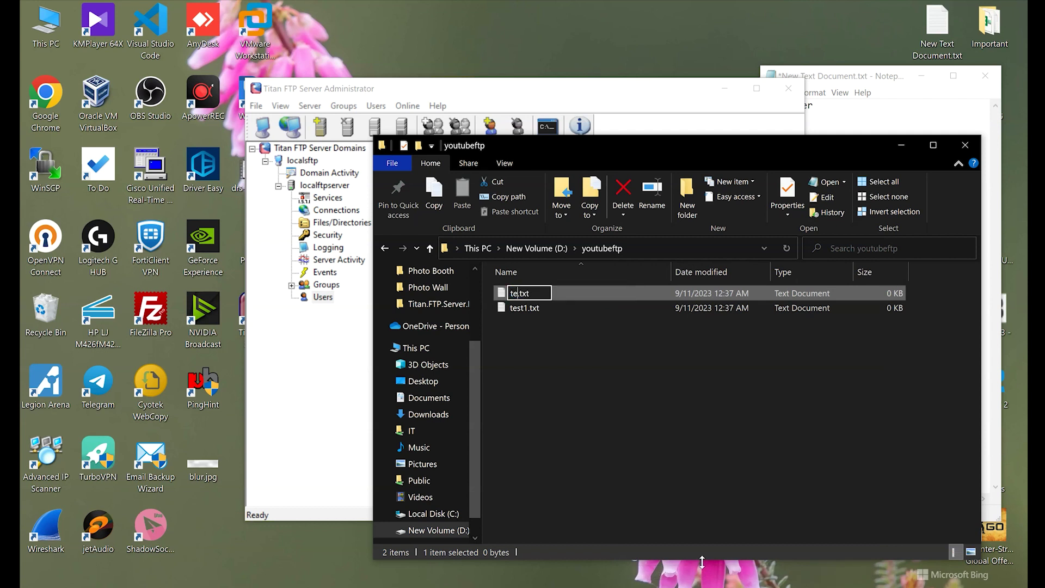
key(Escape)
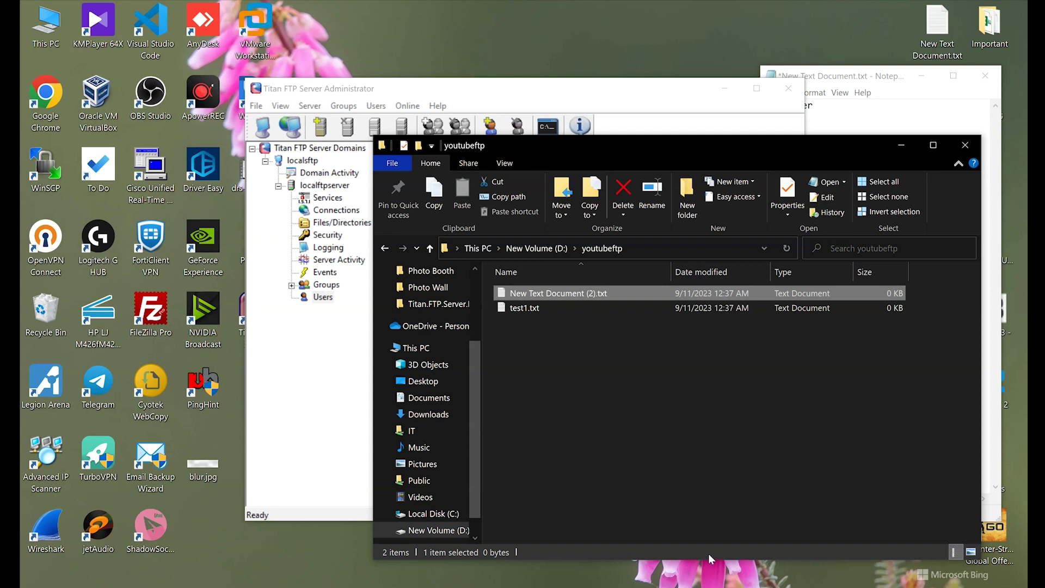
right_click(633, 451)
click(648, 292)
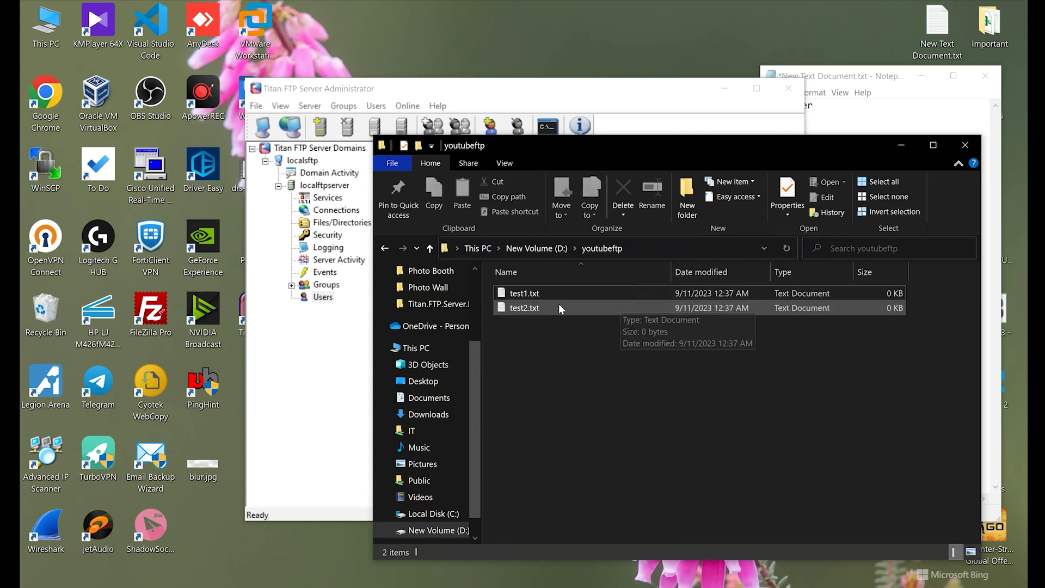
Close the youtubeftp window and launch FileZilla Pro from the Start search.
click(956, 146)
key(super)
text(f)
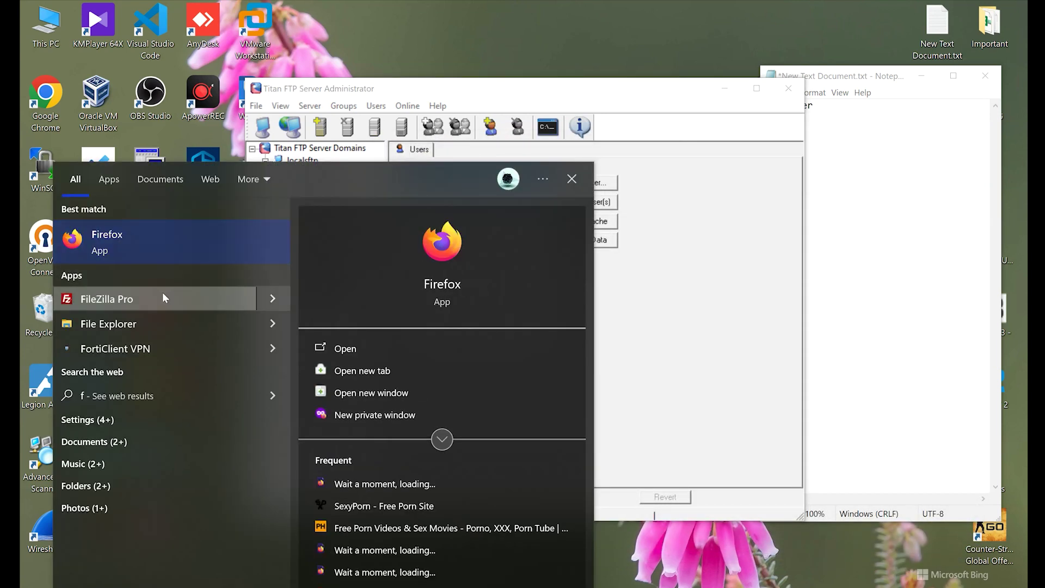
click(162, 292)
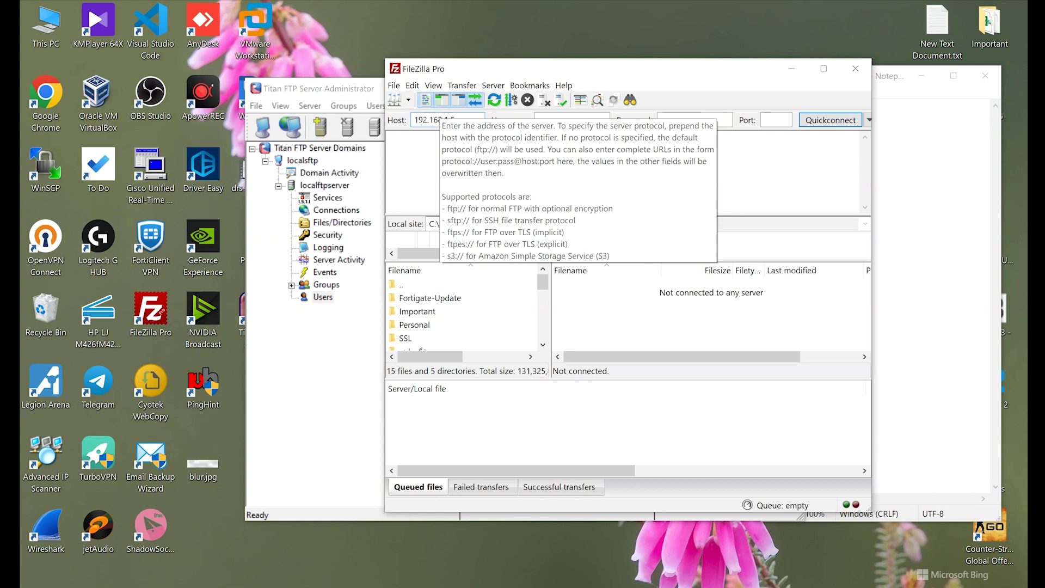
Connect as ftpuser to 192.168.1.5 over SFTP, trust the host key, and check the remote files.
click(543, 120)
text(f)
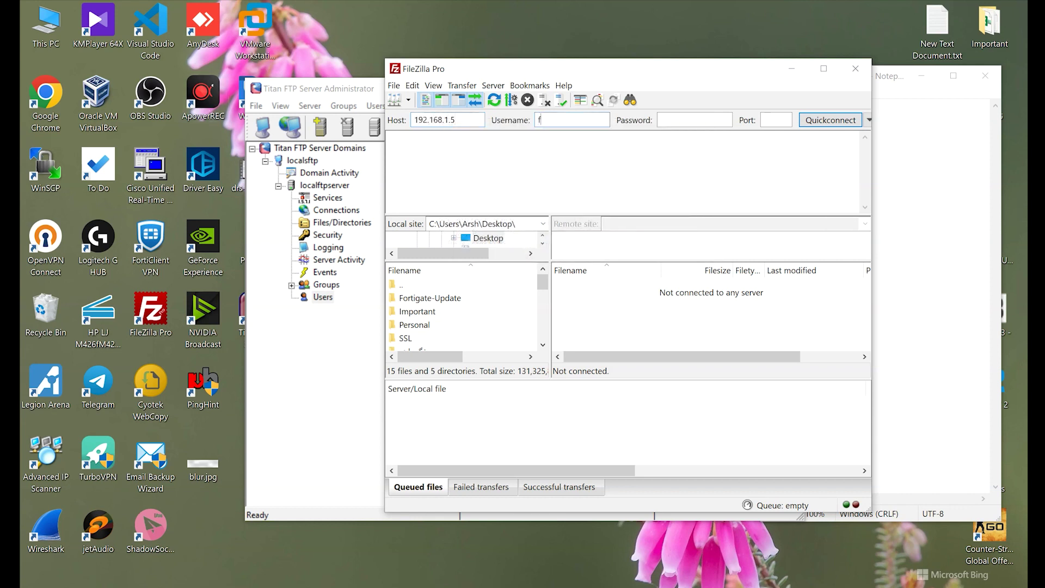
text(tpuser)
key(Tab)
click(818, 123)
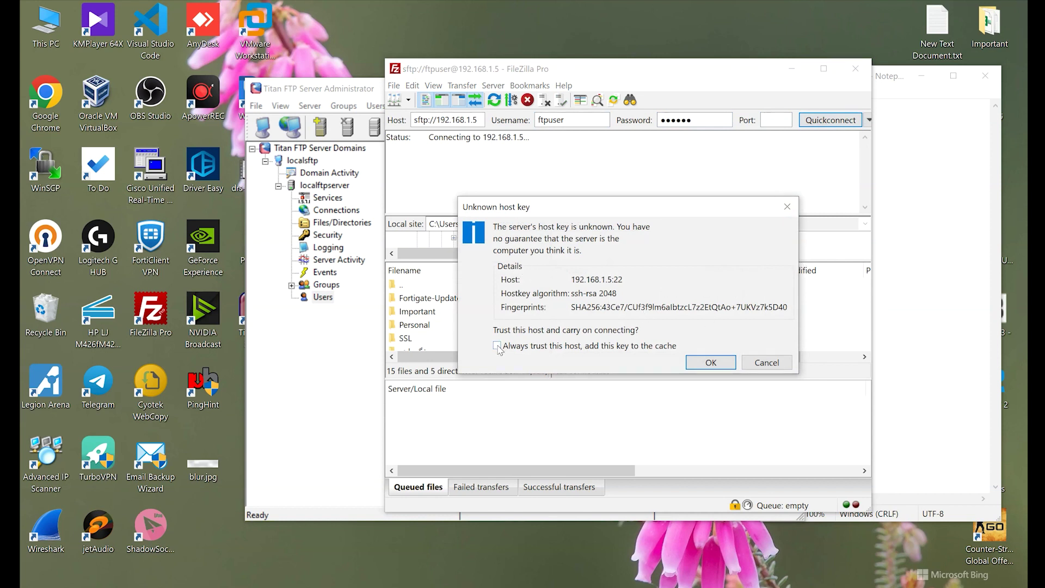
click(702, 362)
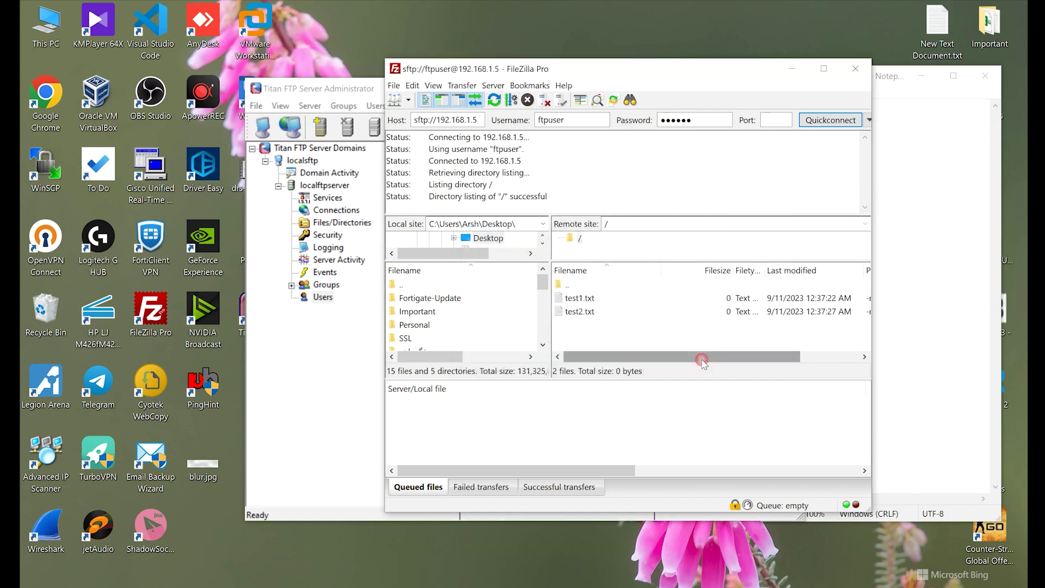
click(594, 312)
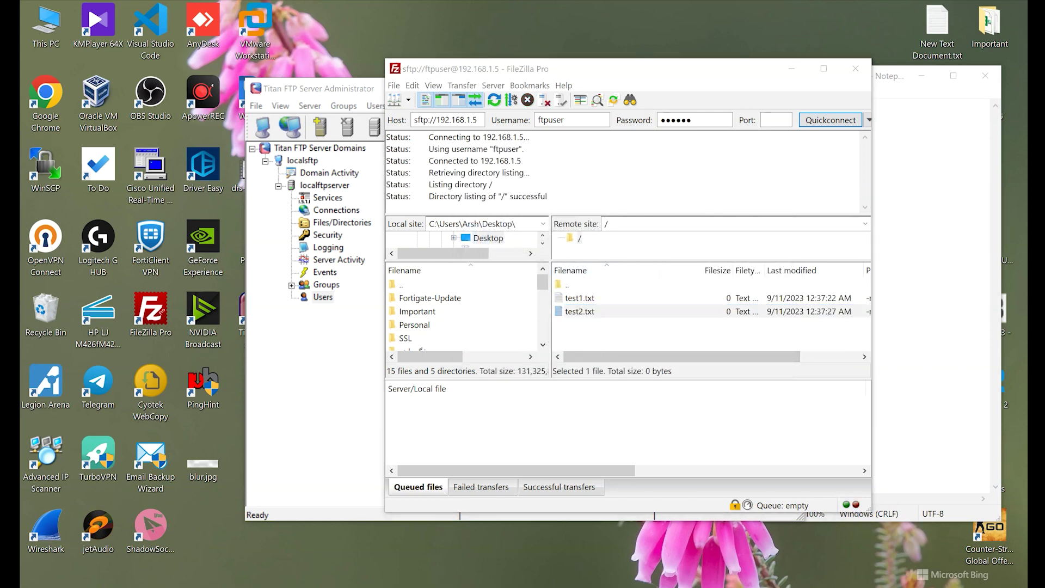
key(super+e)
Compare D:\youtubeftp's test1.txt and test2.txt locally, then close the Explorer window.
click(421, 458)
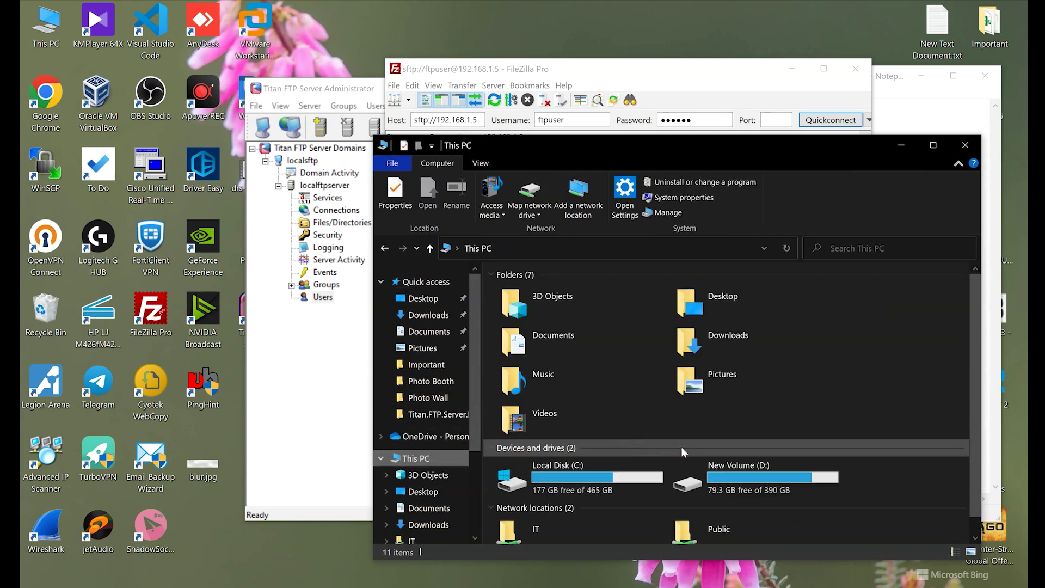
double_click(698, 466)
click(573, 367)
double_click(573, 367)
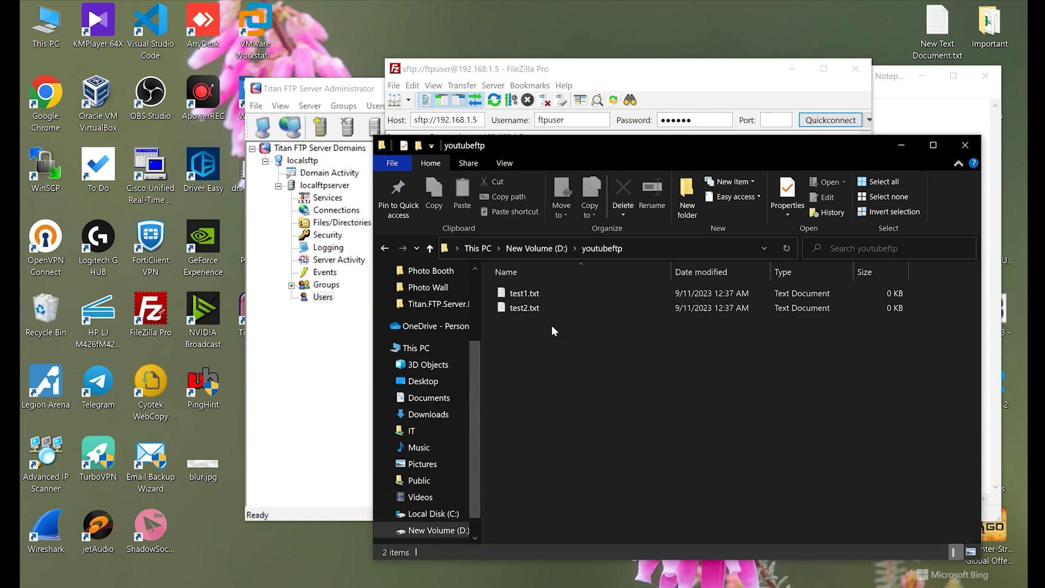
click(959, 143)
click(667, 327)
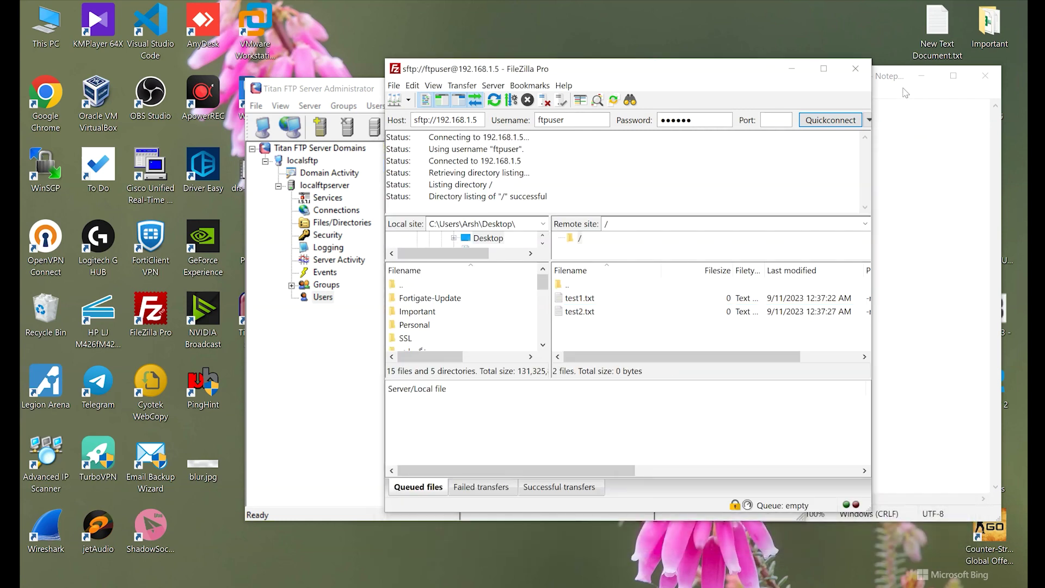
Close FileZilla Pro, Titan FTP Server Administrator, and Notepad without saving the note.
click(856, 69)
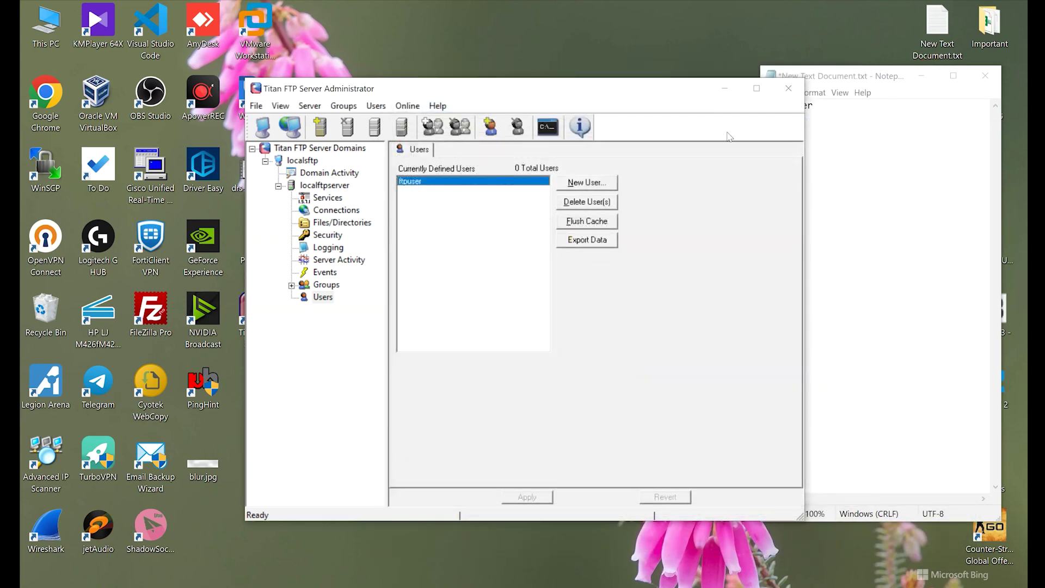
click(789, 88)
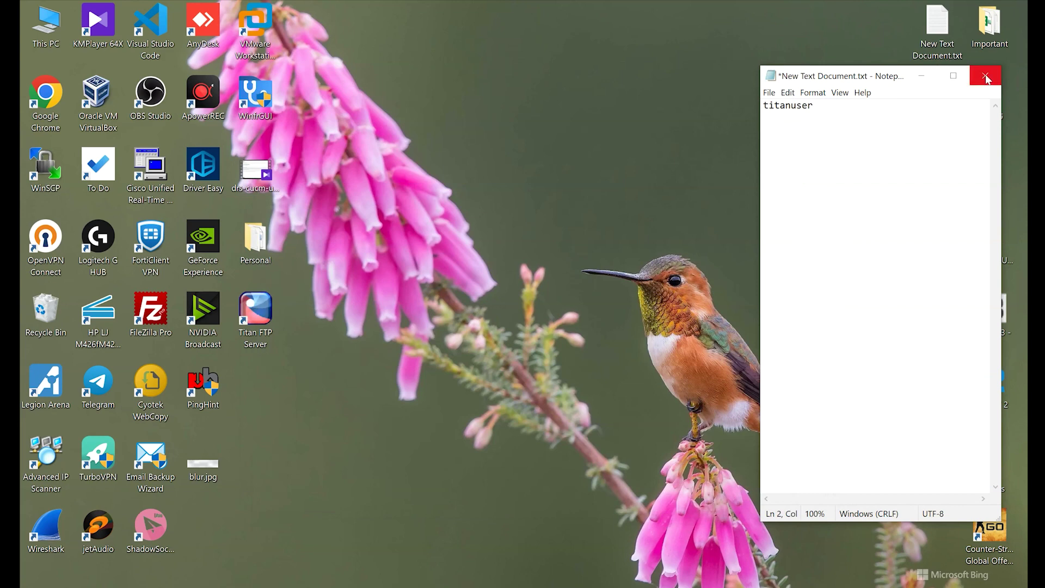
click(986, 77)
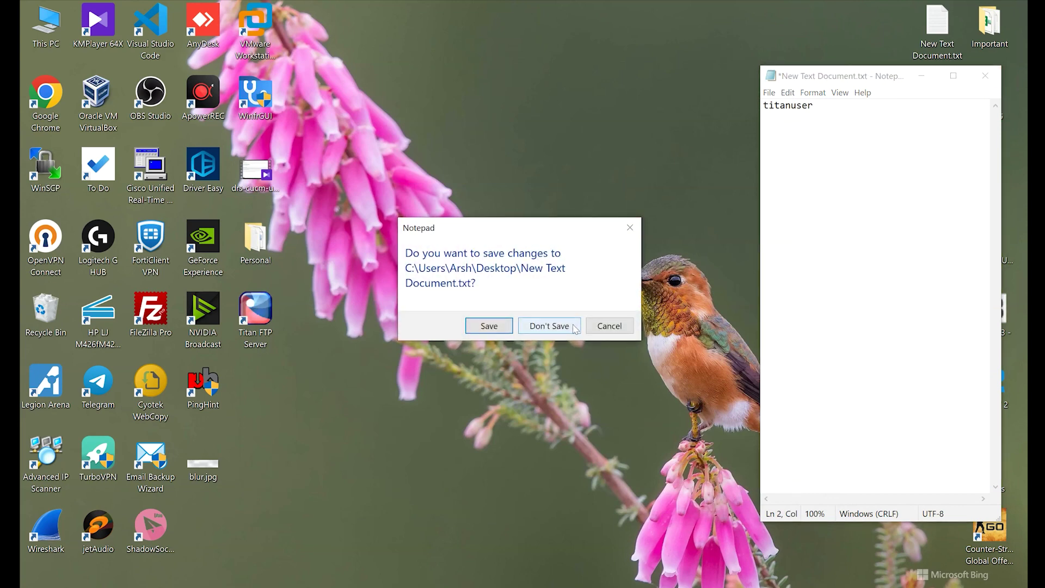
click(574, 327)
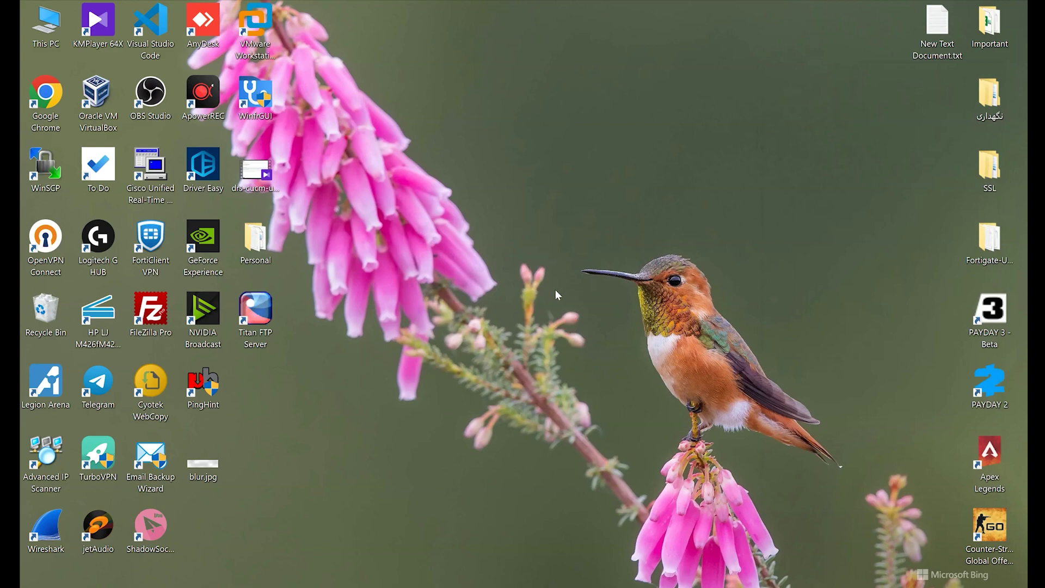